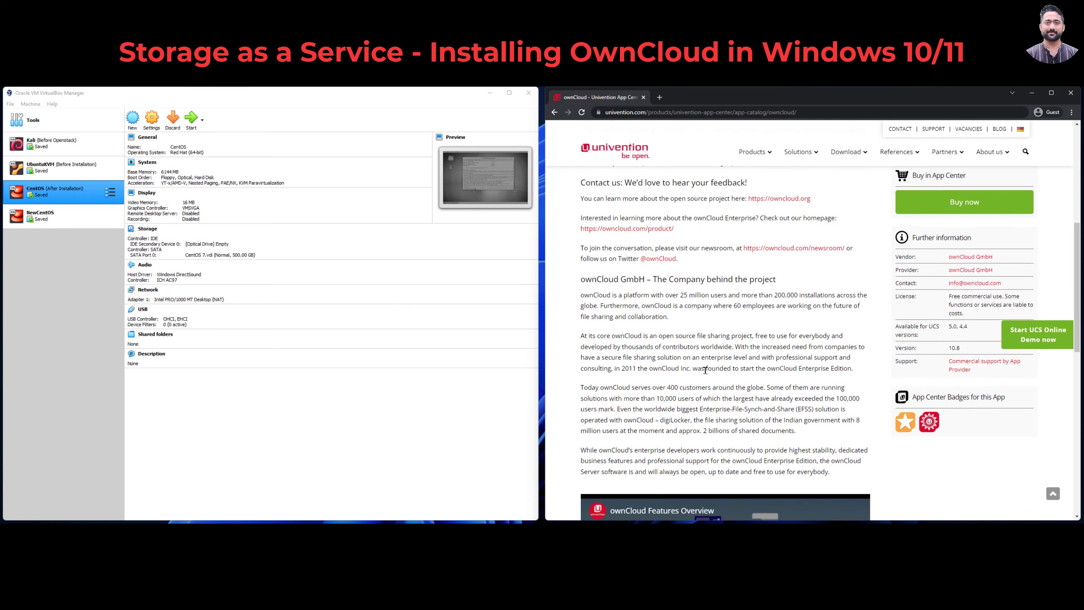
Step: Start downloading the ownCloud VirtualBox image (.ova) from the top of the ownCloud app page
scroll(833, 340, up, 15)
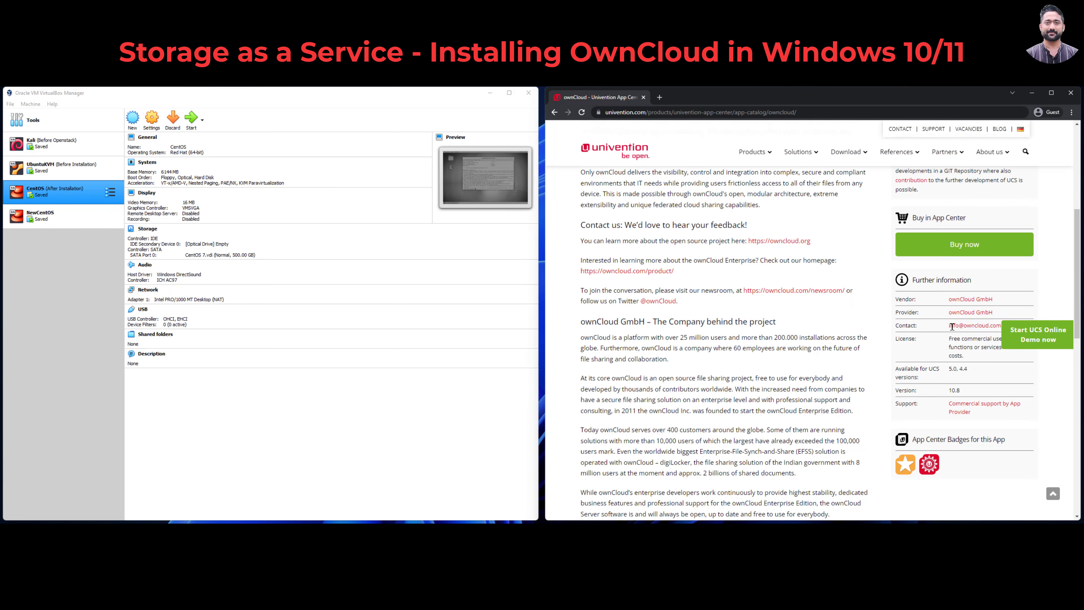
click(995, 279)
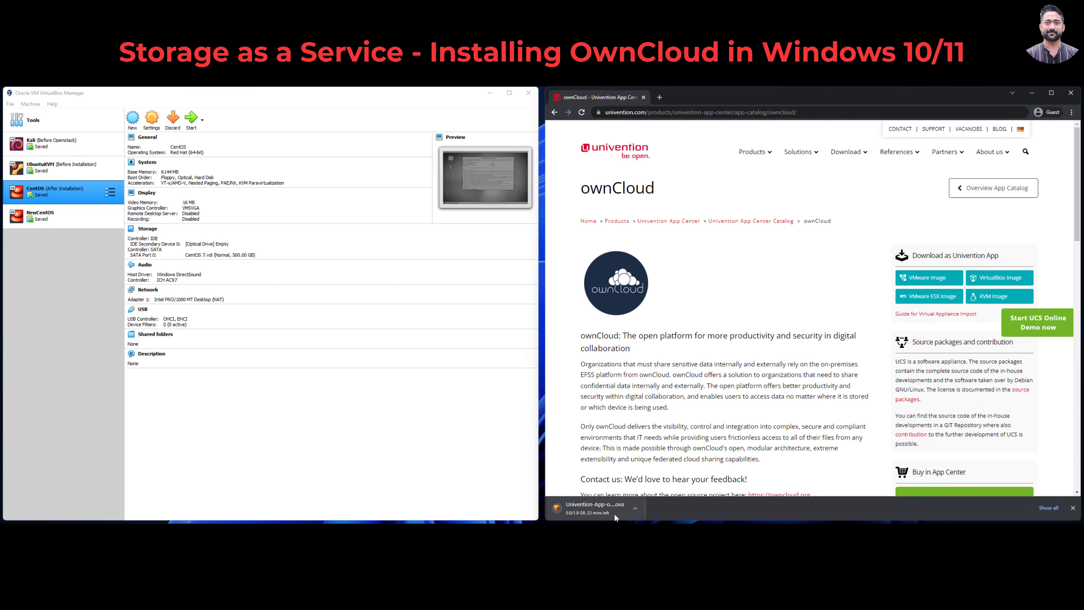
Step: Open the finished Univention-App-owncloud-virtualbox.ova from Chrome's Downloads page for import
click(615, 517)
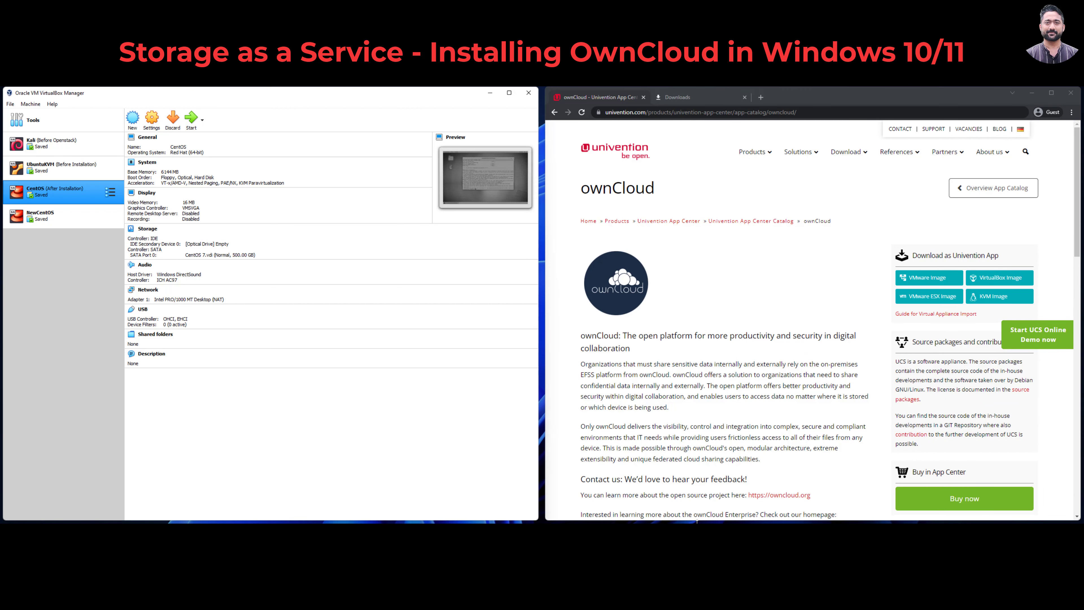
click(677, 96)
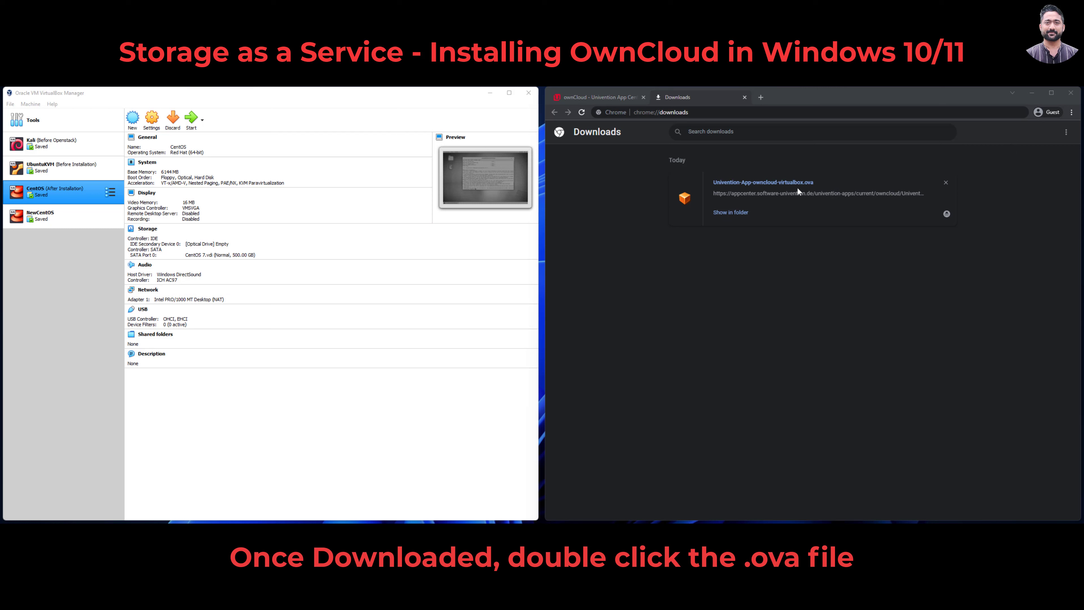
double_click(731, 183)
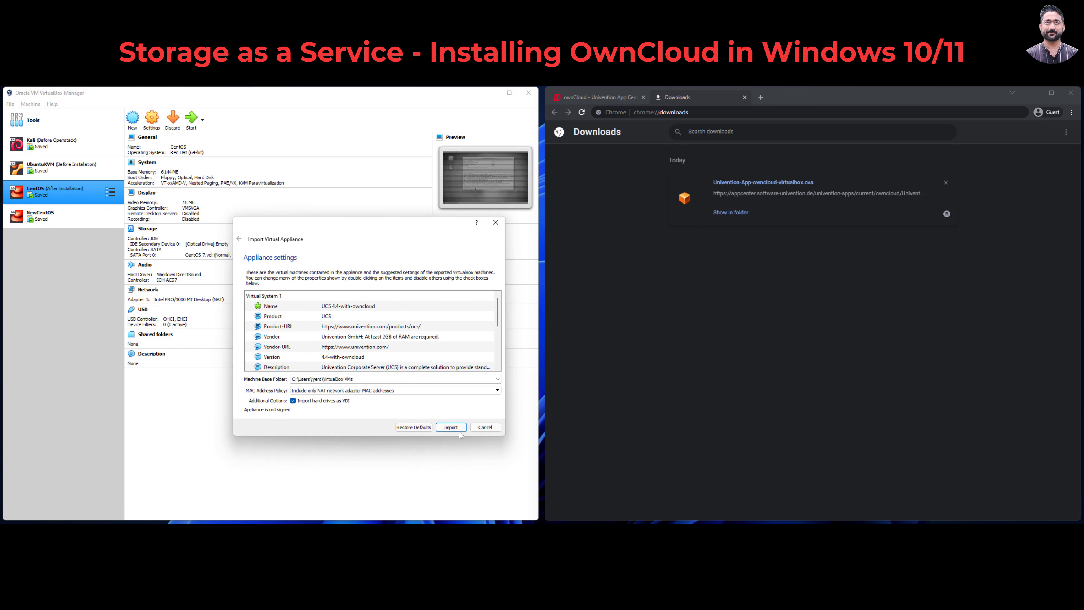
Step: Import the UCS 4.4-with-owncloud appliance, agreeing to its licence terms
click(451, 428)
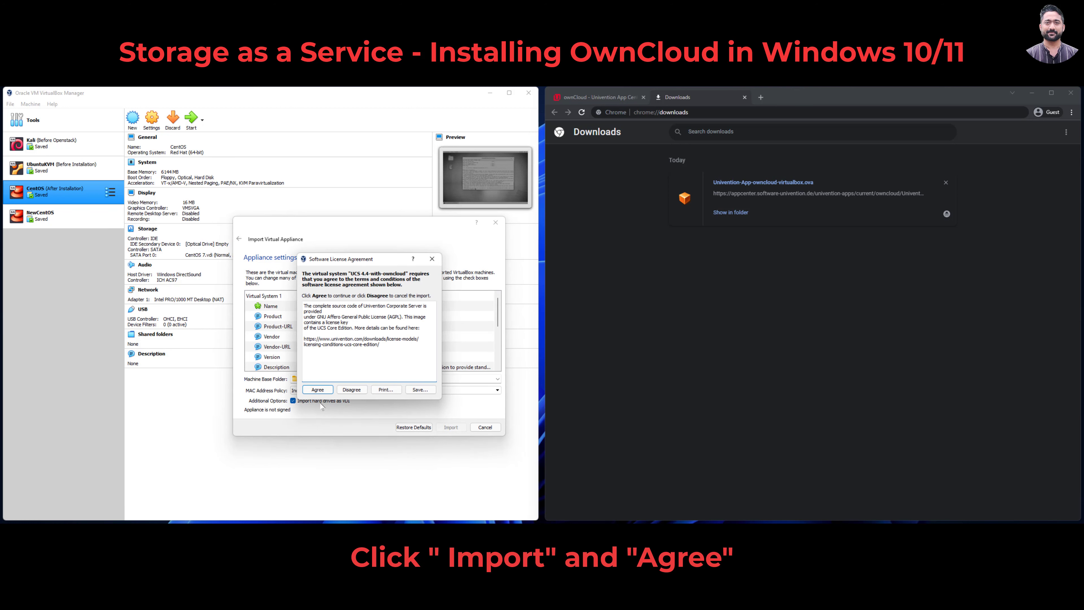
click(318, 389)
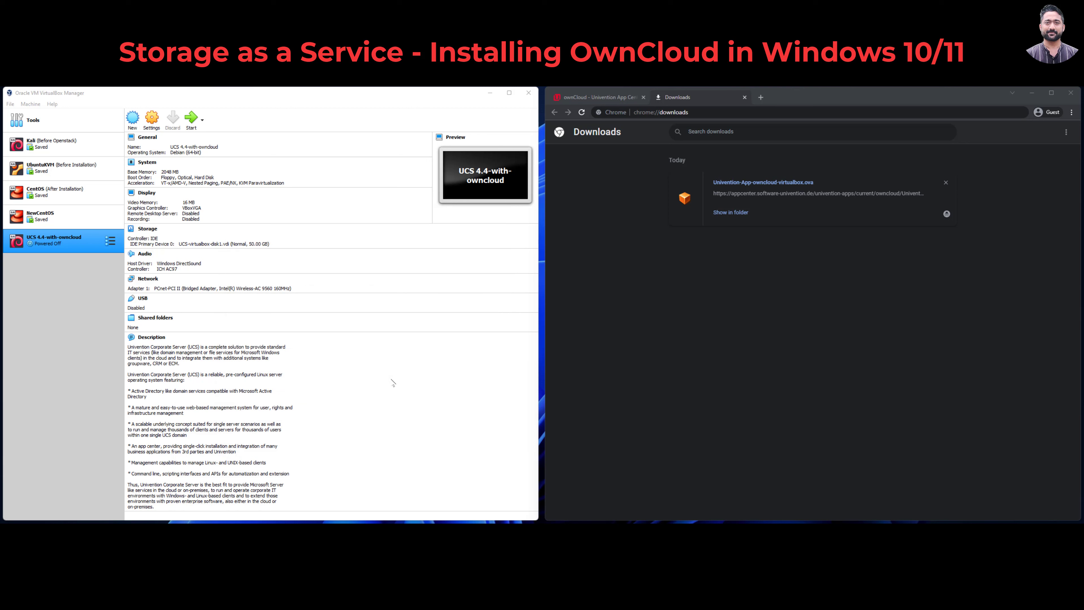
click(70, 250)
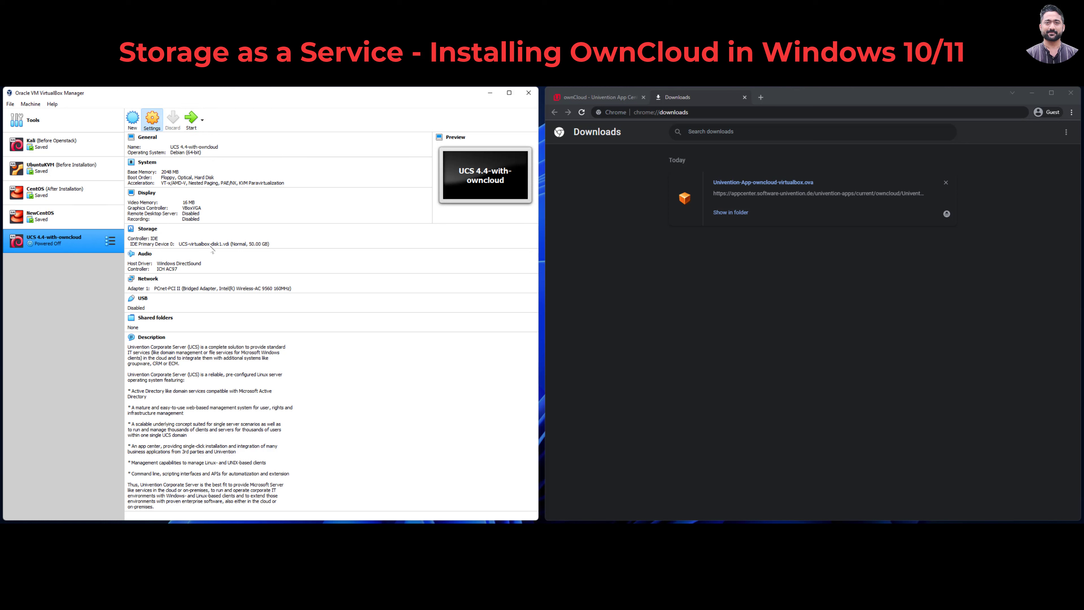
Step: Check the VM's motherboard, processor and acceleration settings without changes, then boot the machine
click(166, 231)
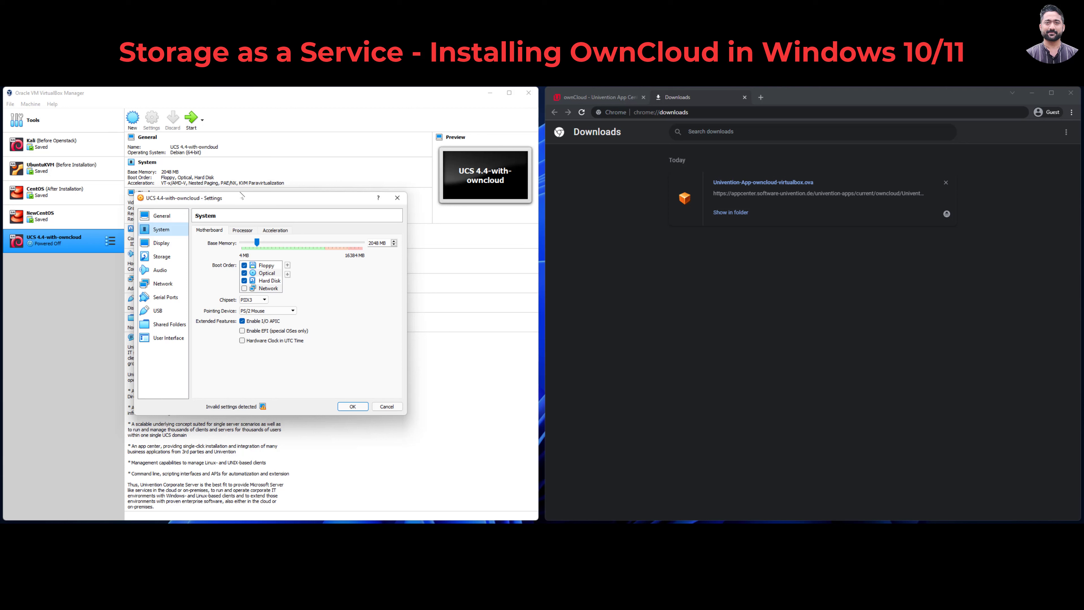
click(243, 231)
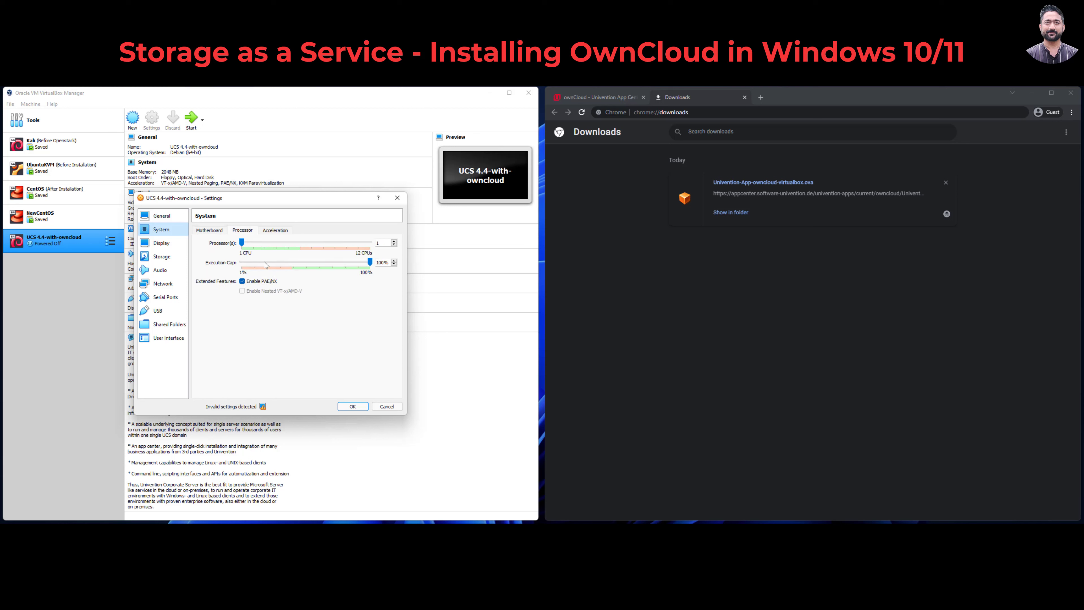
click(275, 231)
click(397, 198)
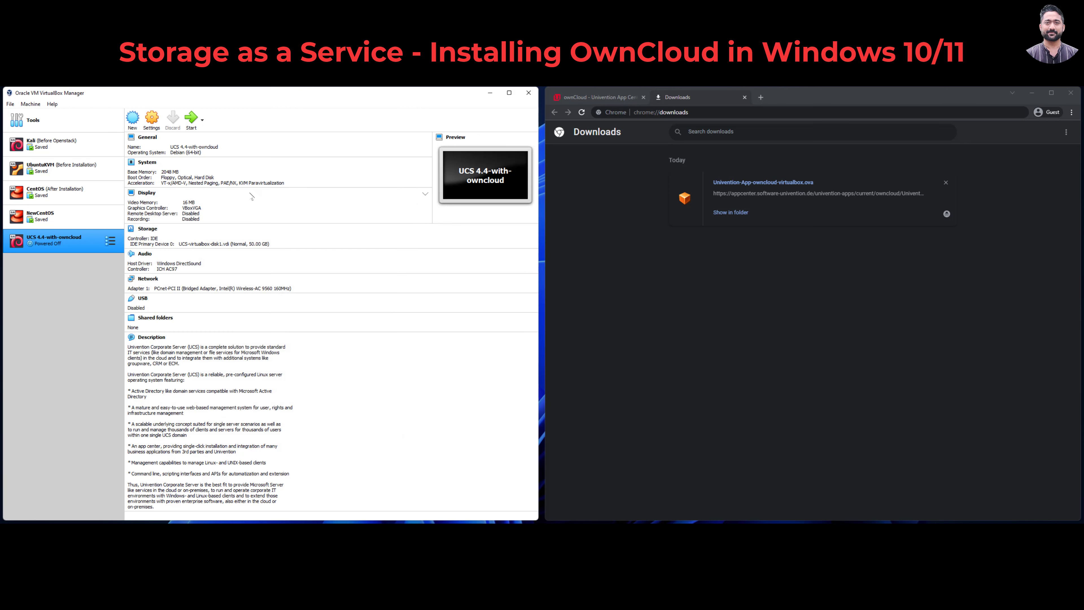
click(194, 122)
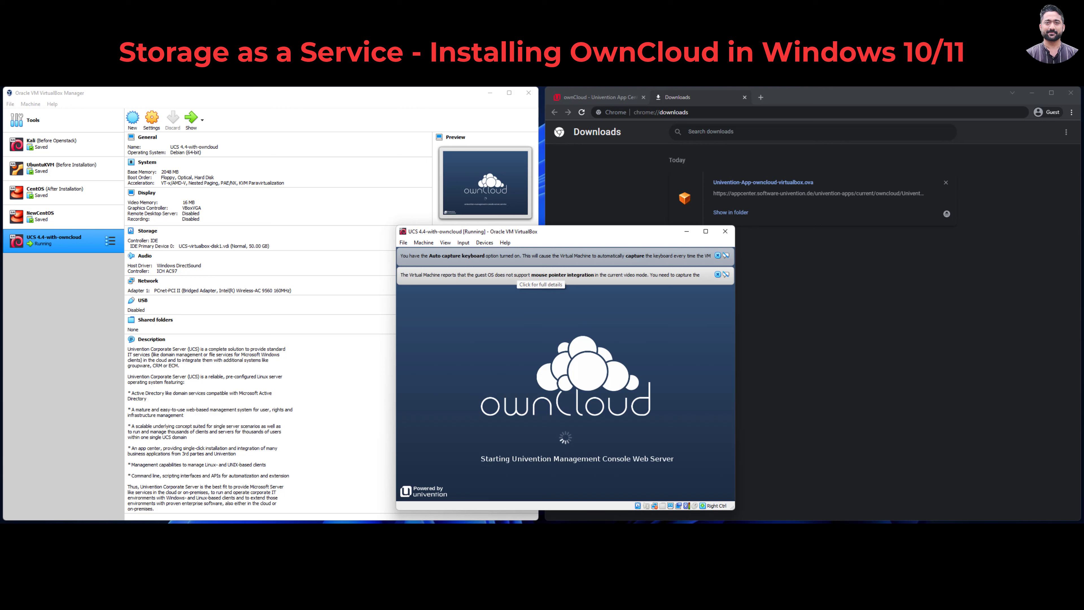
Step: Dismiss the keyboard auto-capture and mouse integration notices in the VM window
click(724, 275)
click(724, 256)
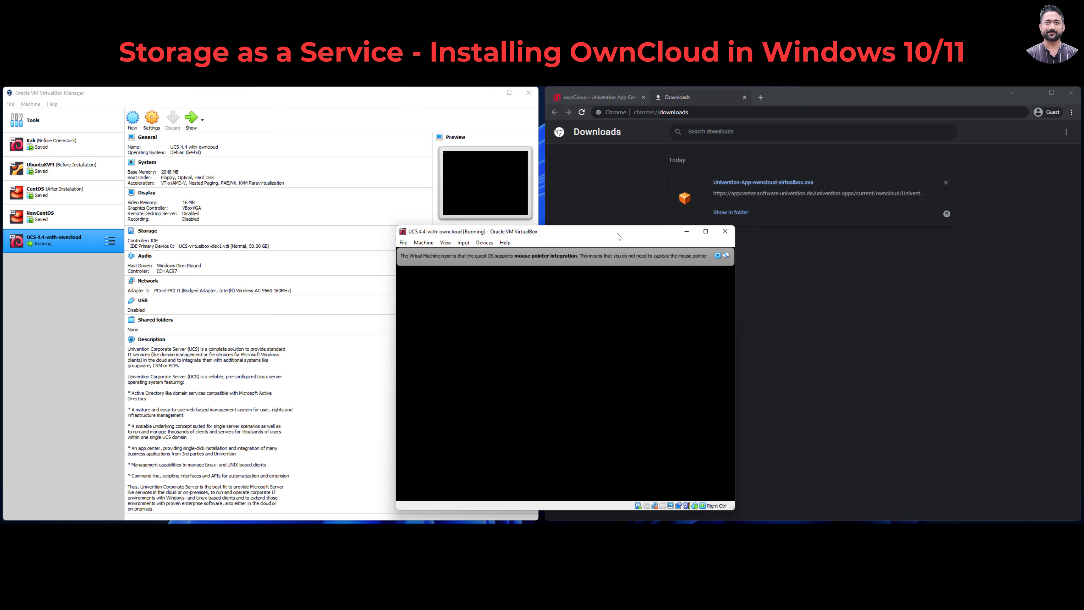
click(718, 256)
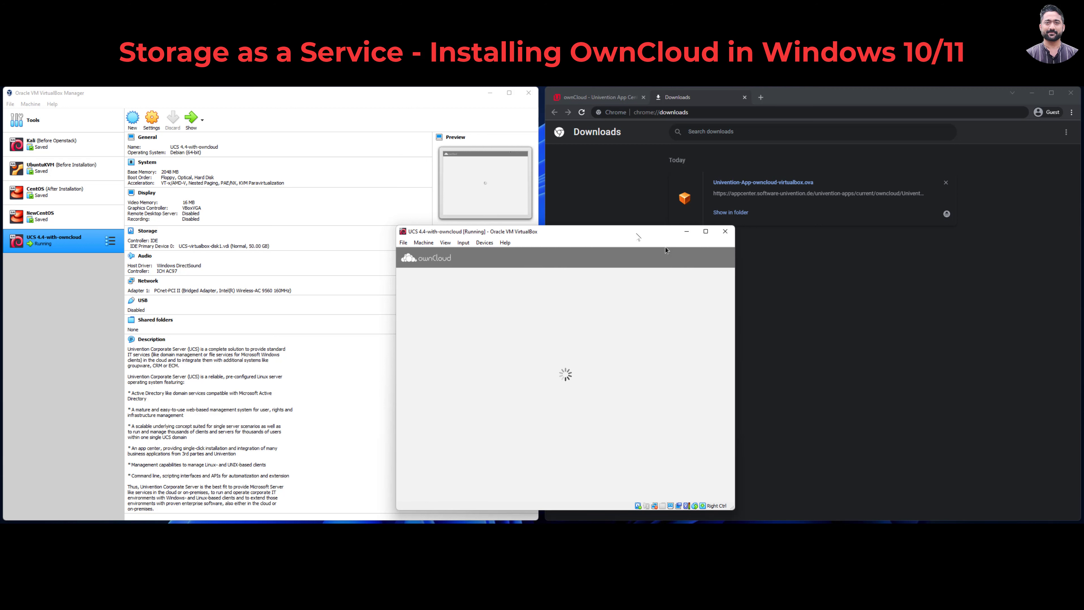
Step: Move the VM window up and enlarge it by its bottom-right corner
drag(658, 235, 574, 175)
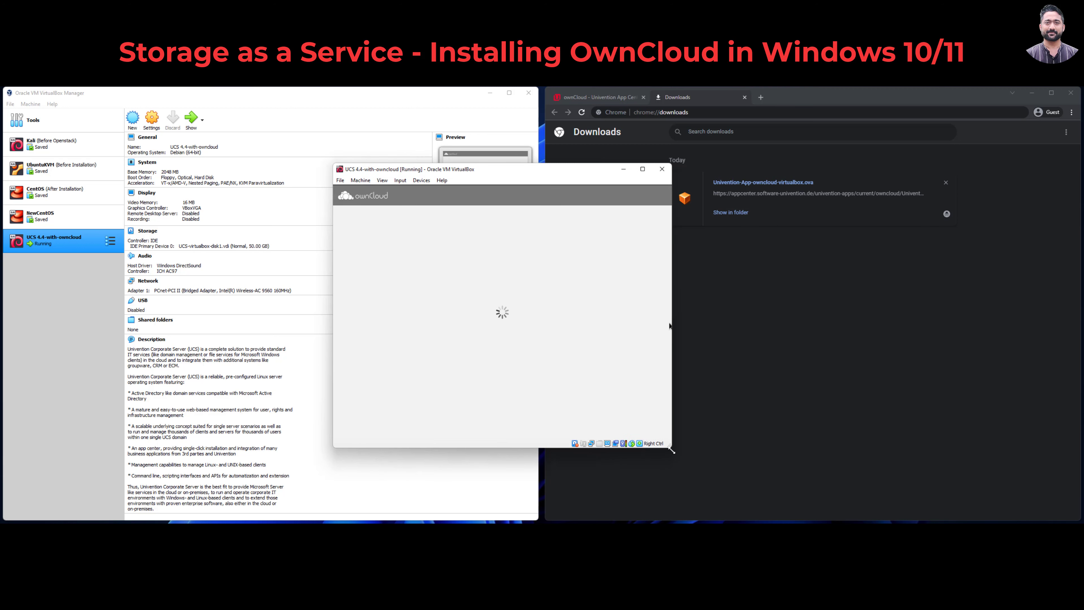
drag(671, 449, 758, 481)
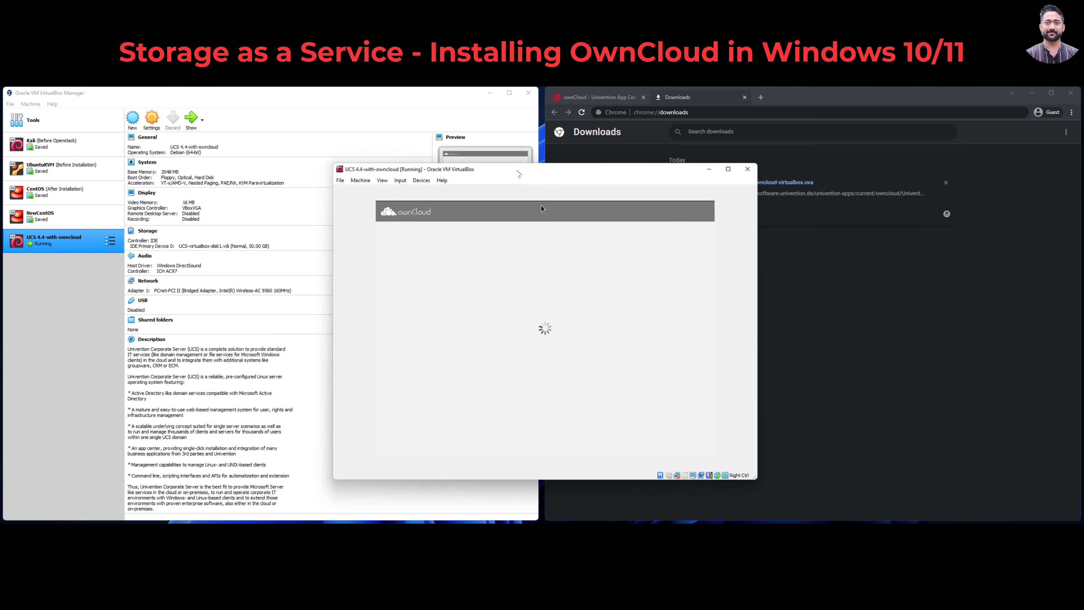
drag(541, 208, 545, 195)
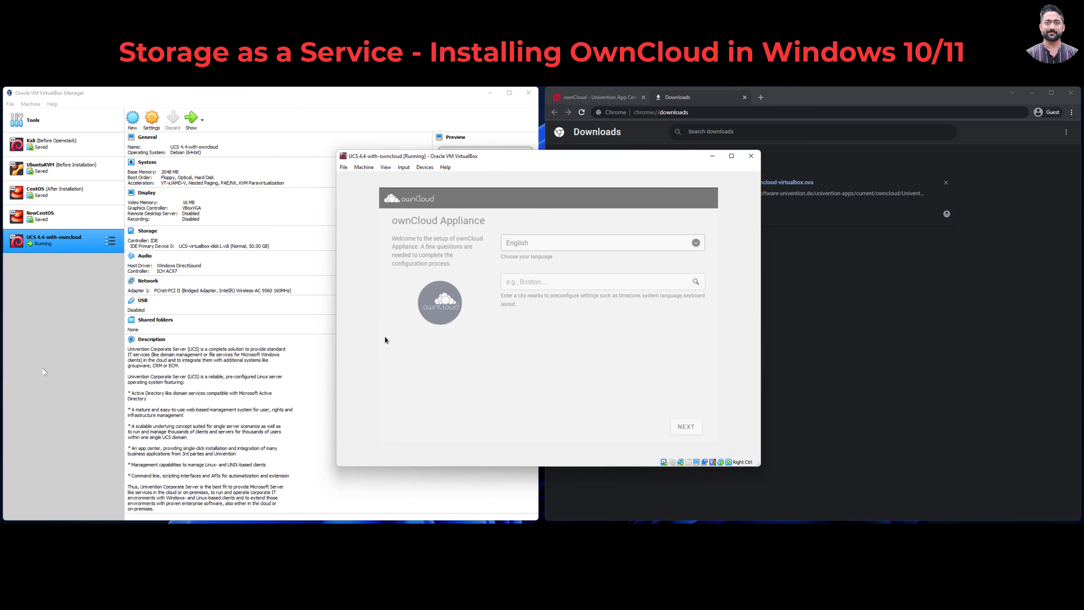
Step: Leave the city field empty and continue to the localization settings
click(606, 286)
click(574, 363)
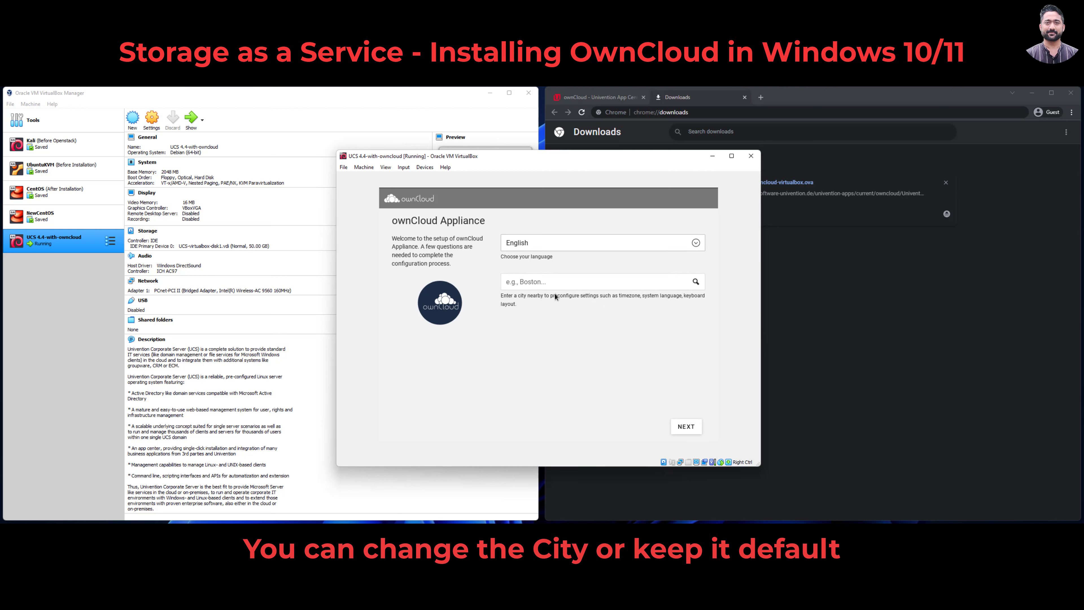
click(686, 426)
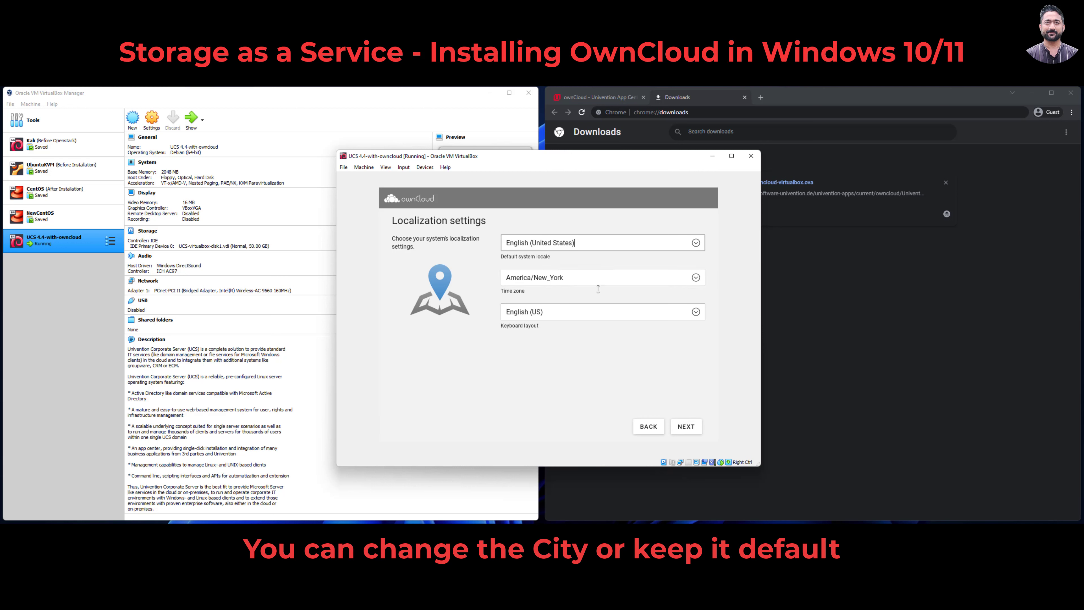
Step: Set the time zone to Asia/Calcutta and advance to network configuration
click(607, 279)
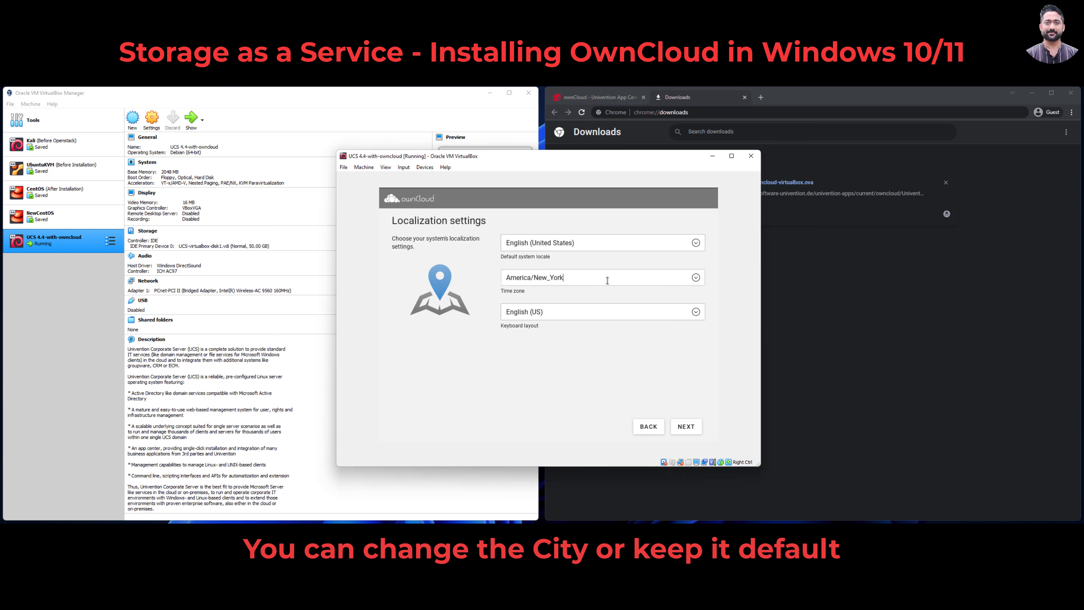
click(696, 277)
scroll(598, 341, down, 7)
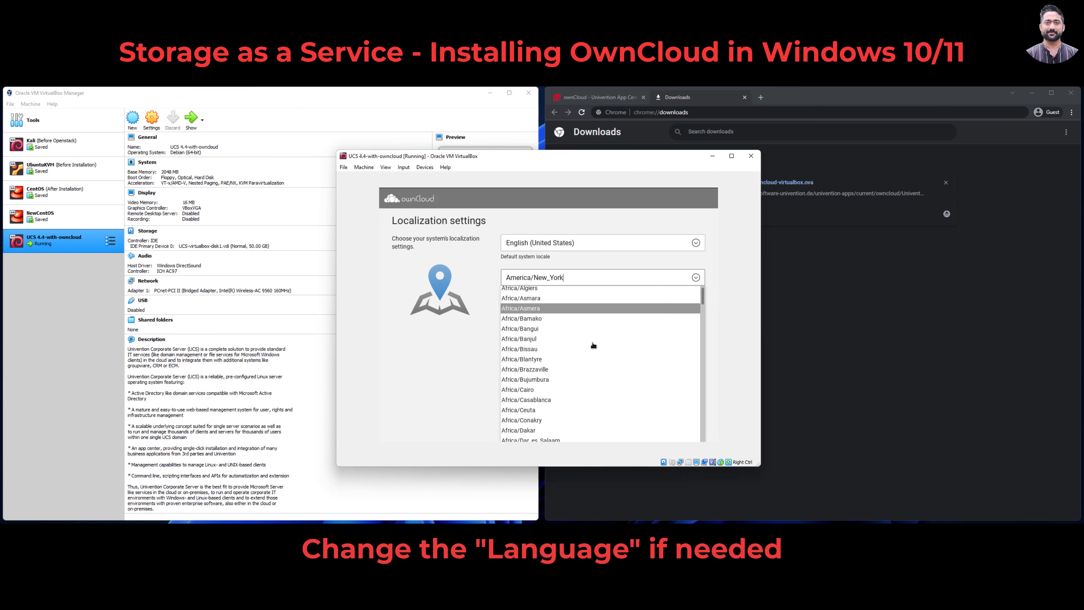
scroll(512, 367, down, 15)
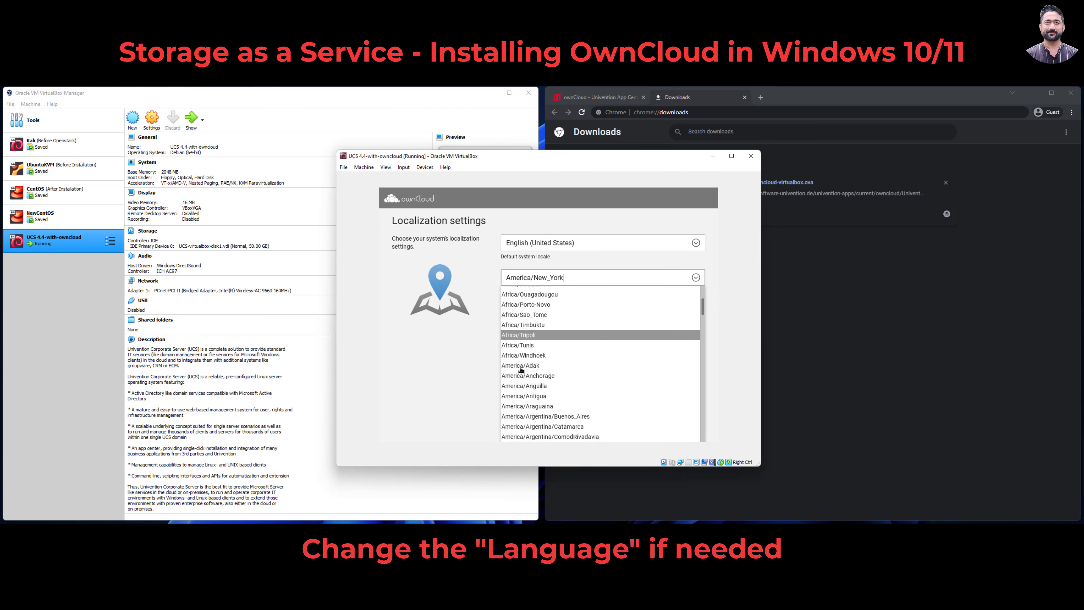
scroll(528, 366, down, 15)
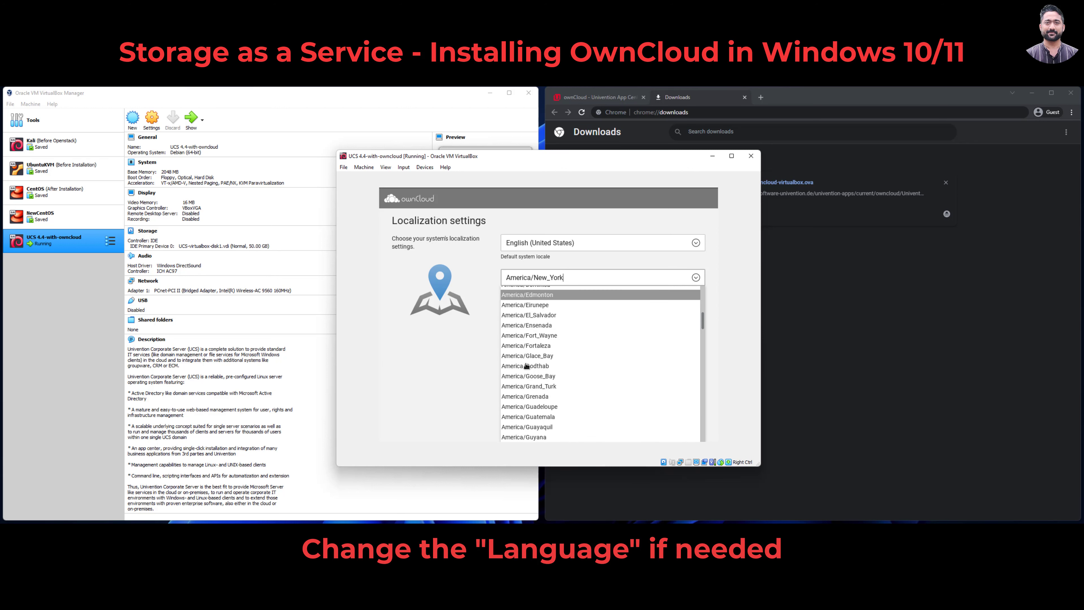
scroll(529, 369, down, 15)
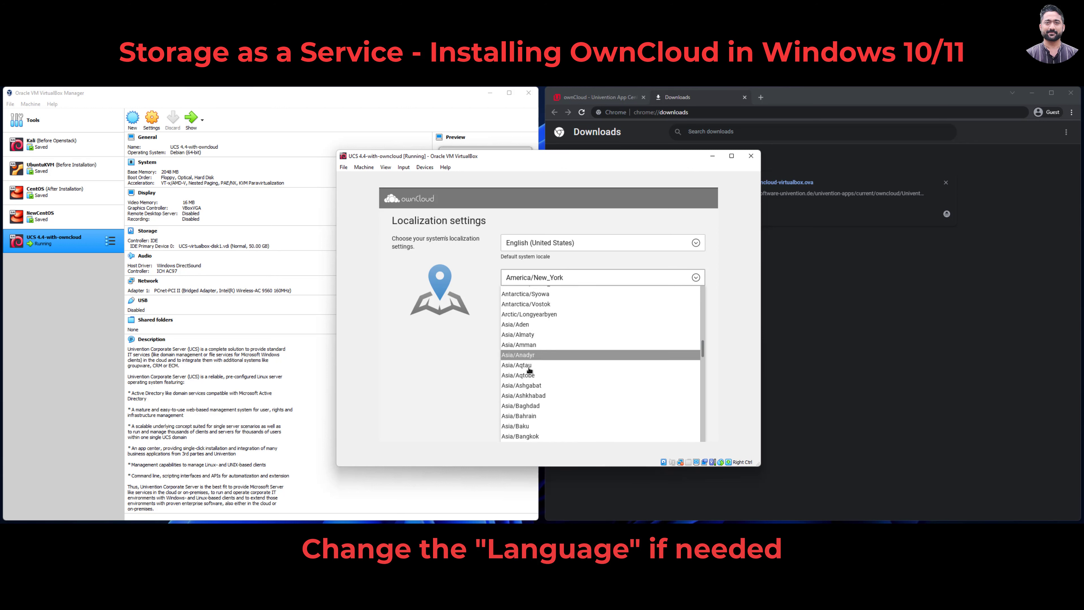
scroll(532, 371, down, 2)
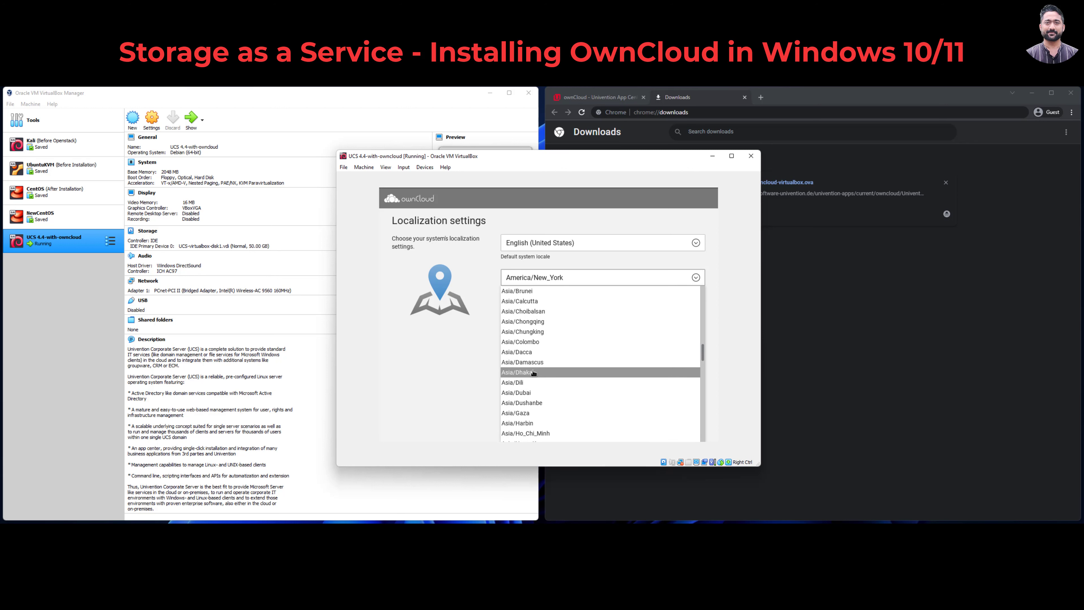
scroll(530, 359, down, 2)
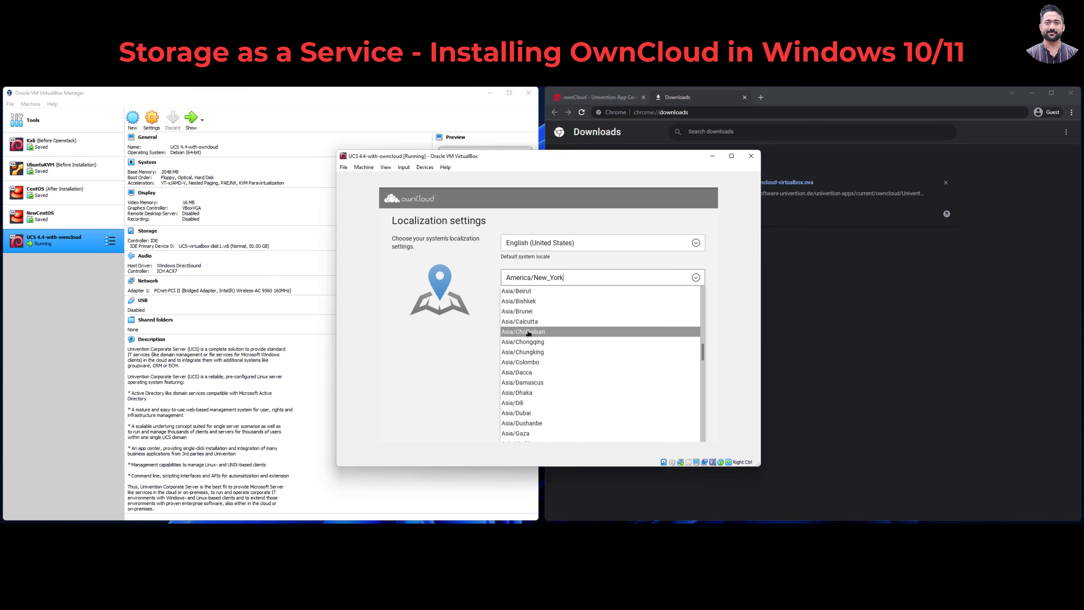
click(530, 323)
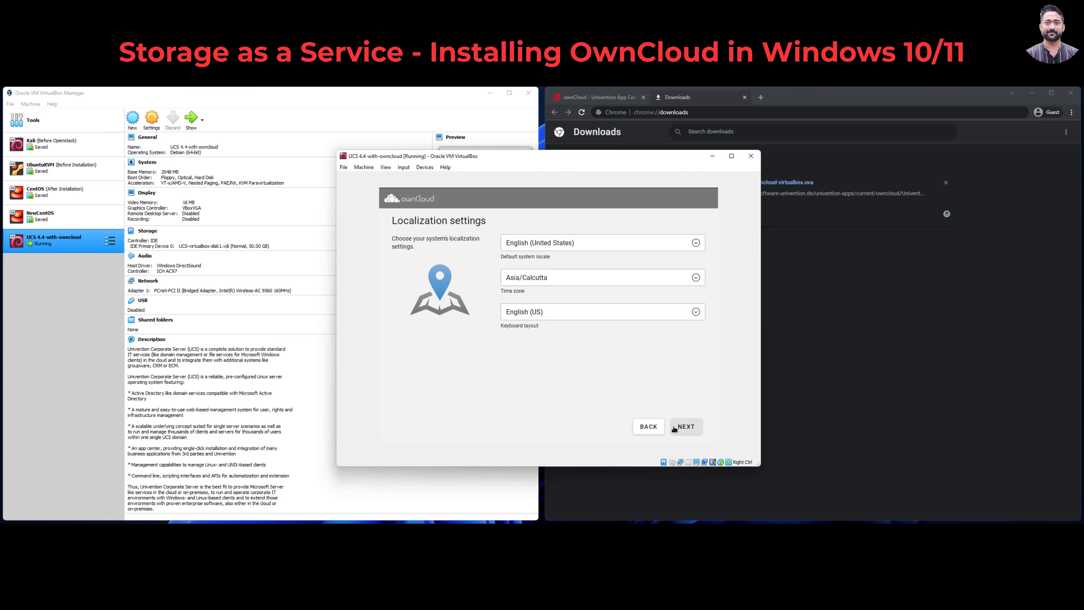
click(685, 427)
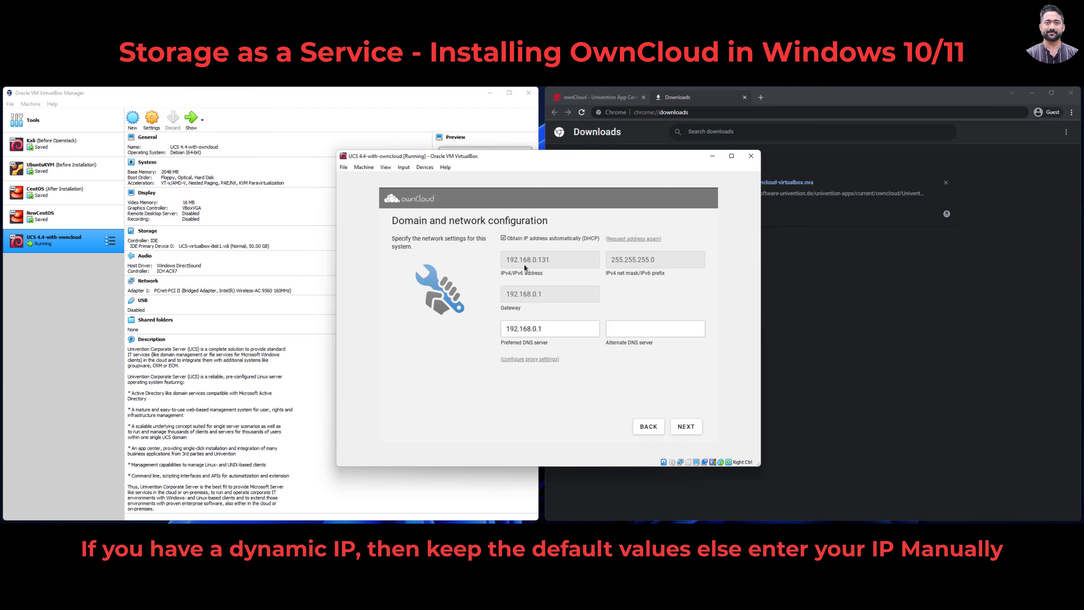
Step: Inspect the IPv4 and gateway 192.168.0.1 addresses, keep DHCP on and the default domain setup
drag(511, 262, 506, 263)
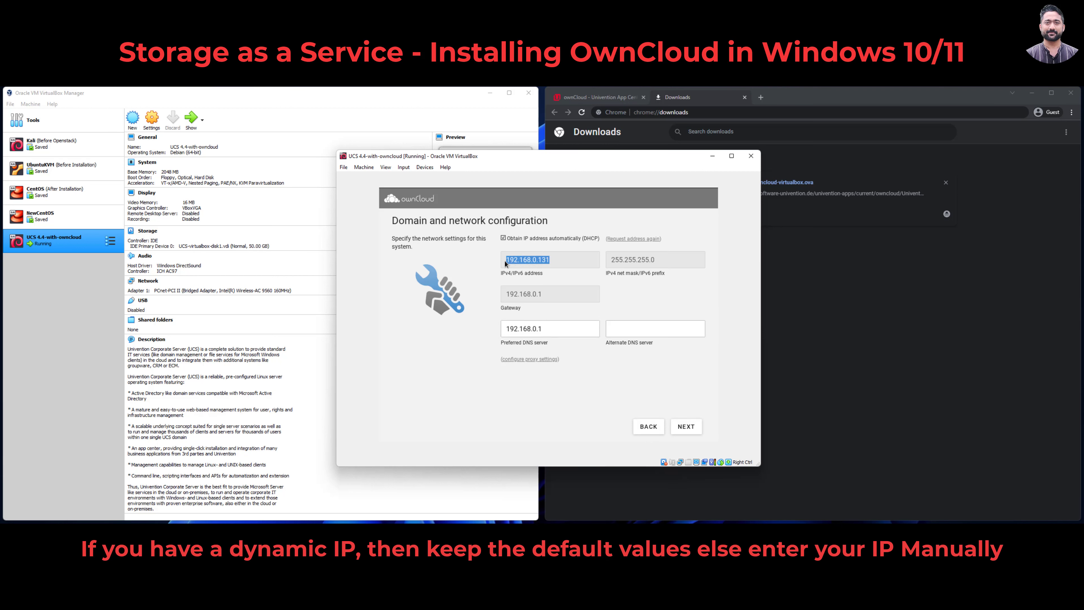
click(640, 261)
drag(556, 299, 505, 298)
click(531, 239)
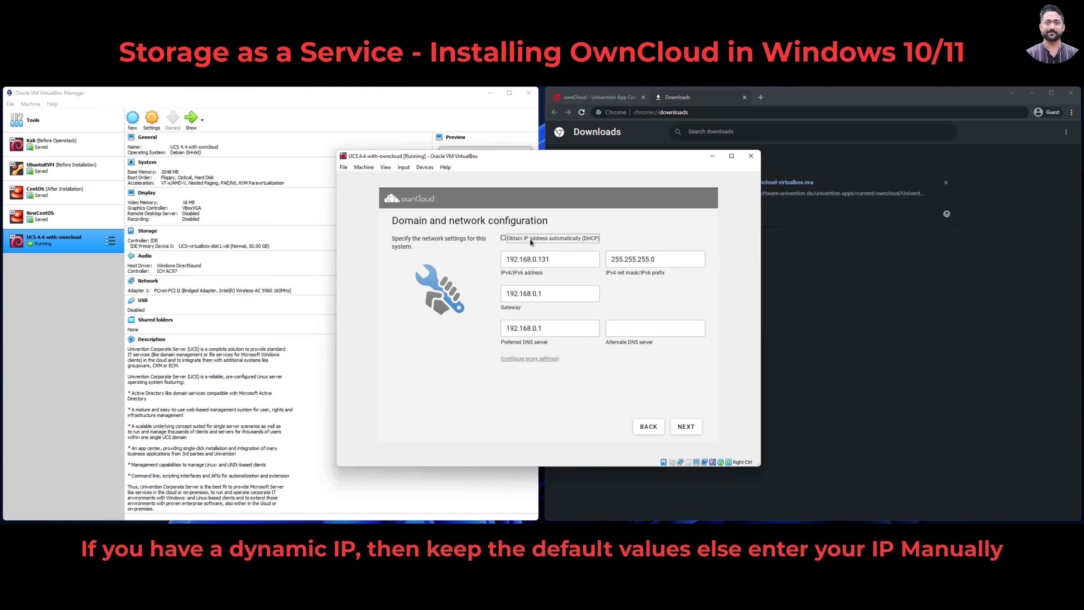
click(530, 239)
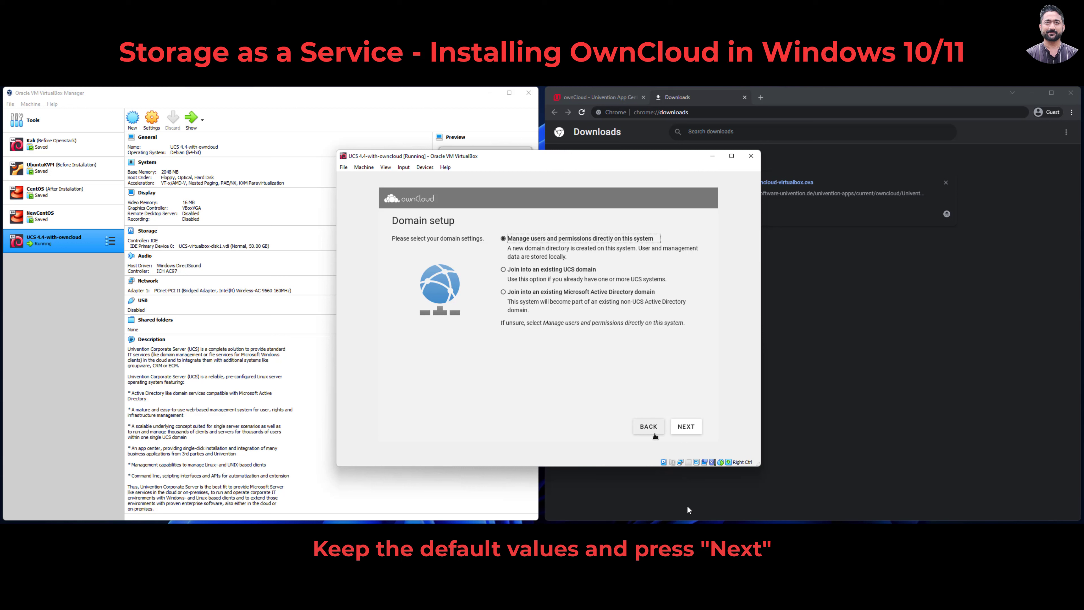
click(682, 431)
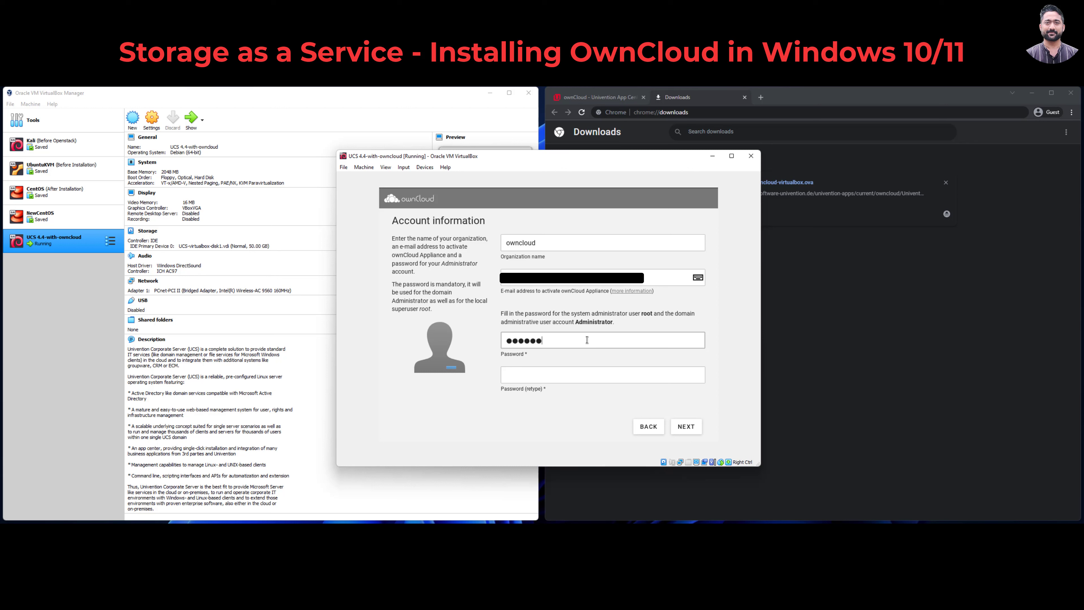
Step: Retype the administrator password to confirm it and continue to Host settings
key(Tab)
text(●●●●●)
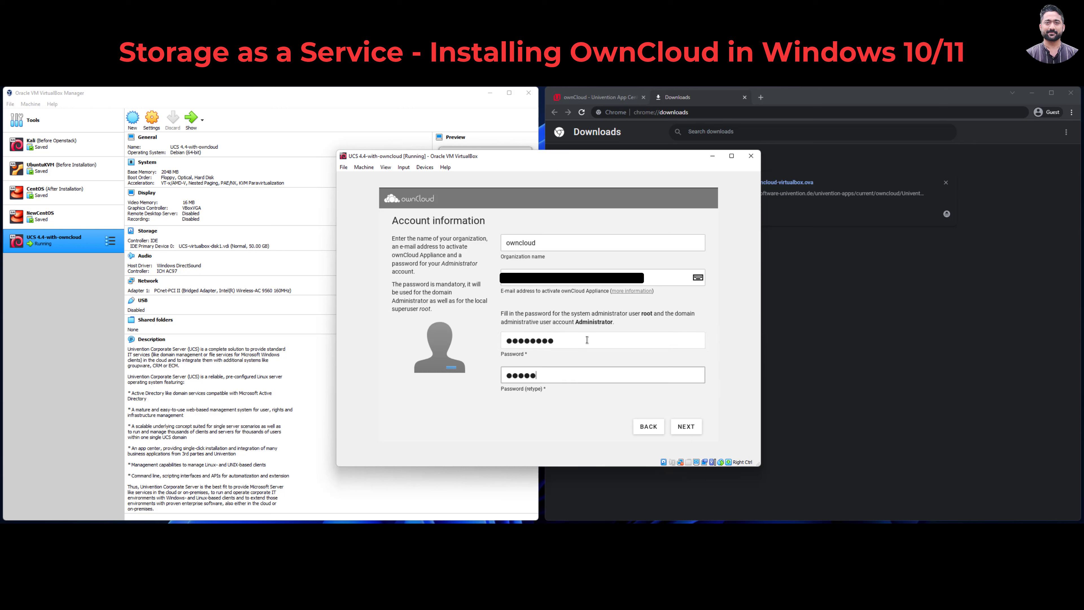
click(684, 426)
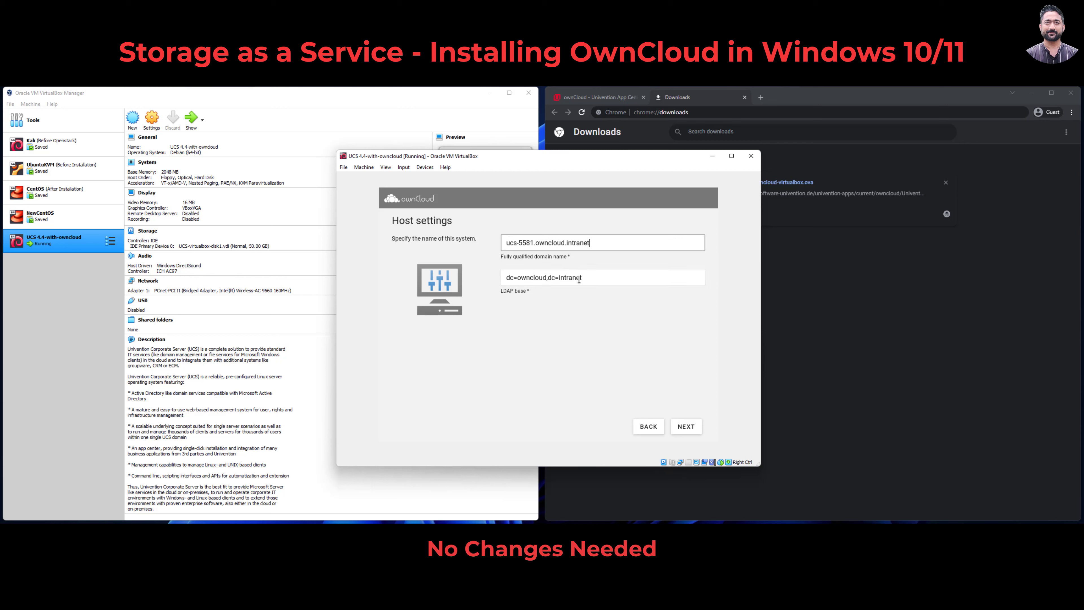
Step: Accept the default host settings (FQDN ucs-5581.owncloud.intranet) and run the system configuration
click(686, 427)
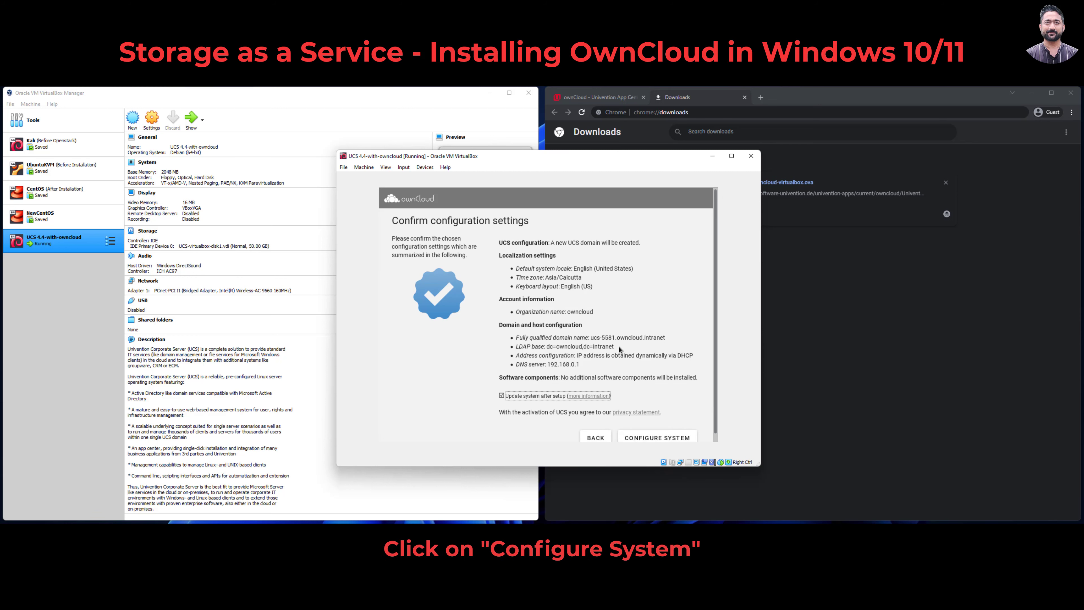
scroll(642, 367, down, 1)
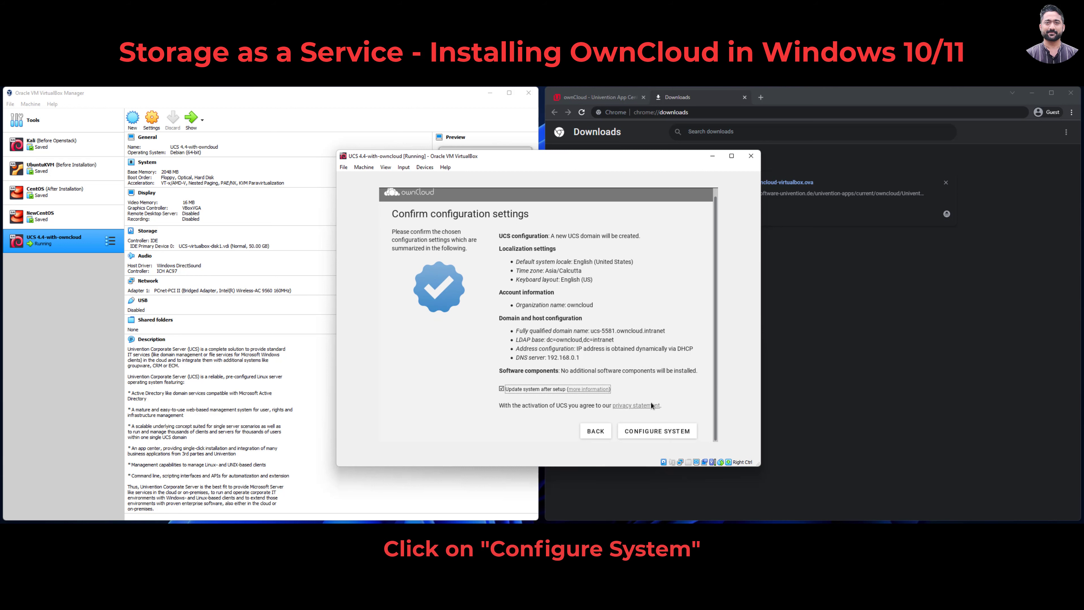
click(661, 433)
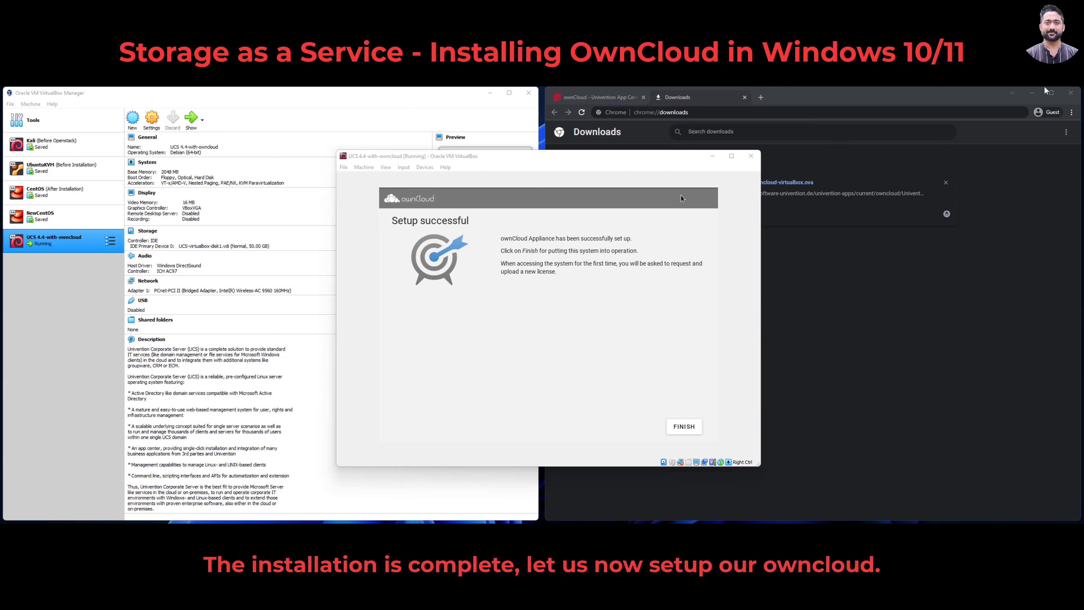
mouse_move(1045, 92)
click(696, 427)
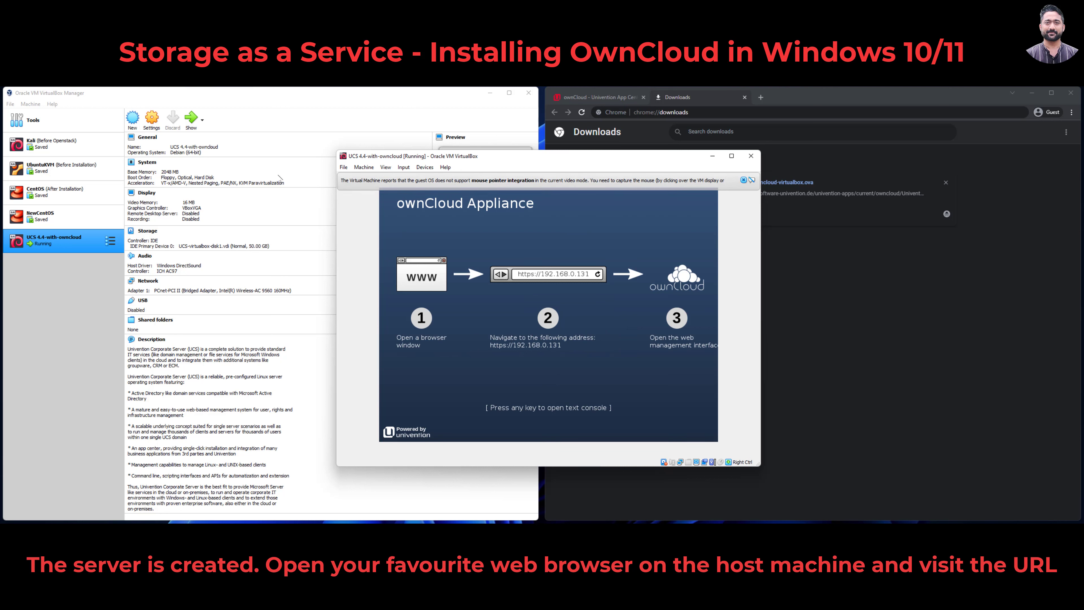
Step: Move the VM window to the left side of the screen, next to Chrome
key(alt+Tab)
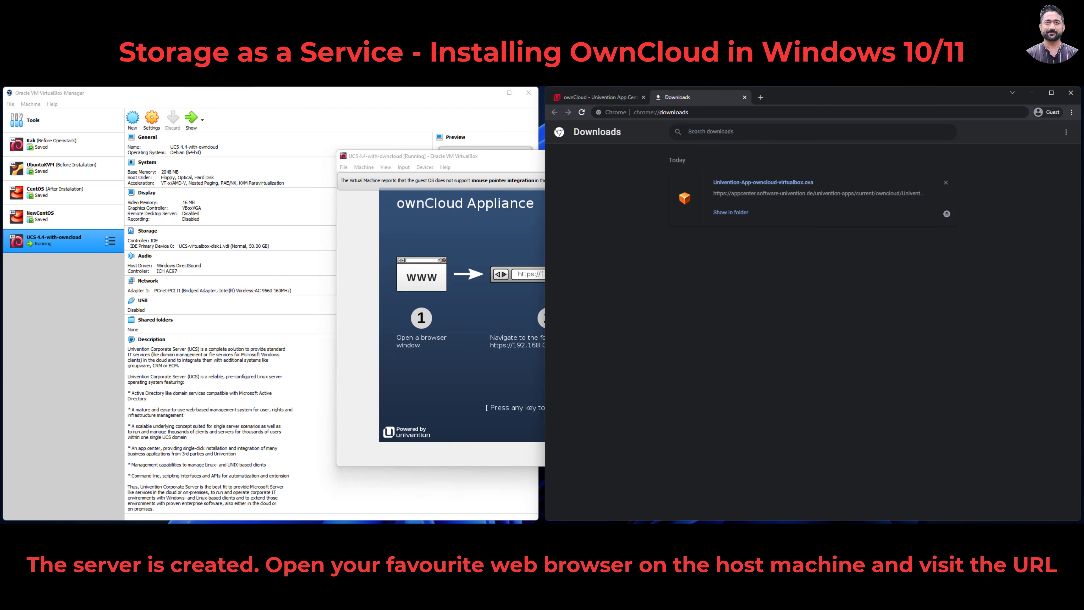
key(alt+F4)
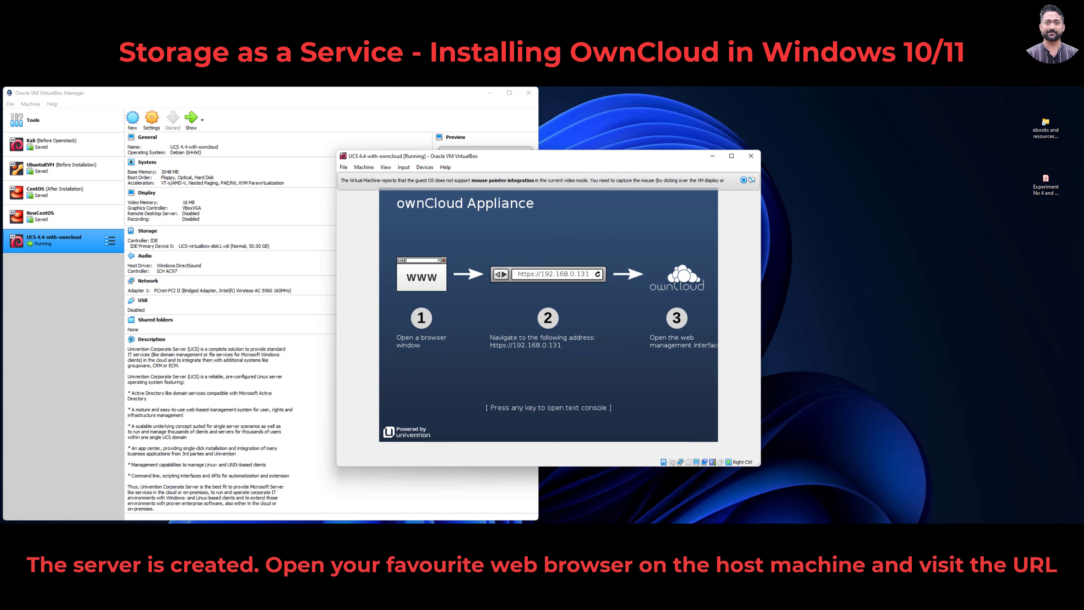
key(alt+Tab)
click(712, 113)
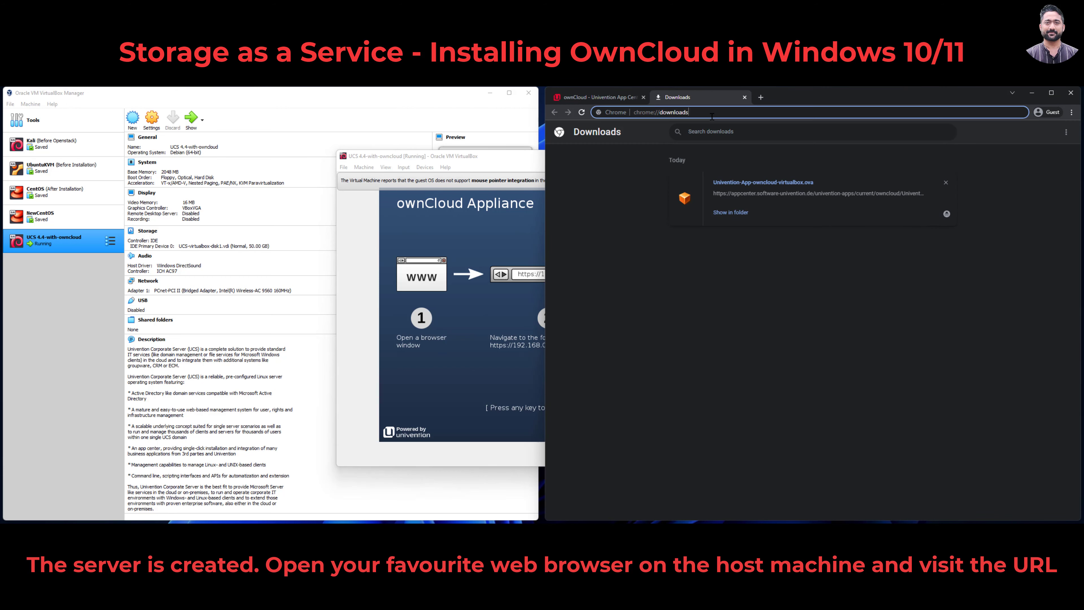
drag(469, 156, 203, 134)
Step: Load the appliance address 192.168.0.131 in Chrome's address bar
click(656, 112)
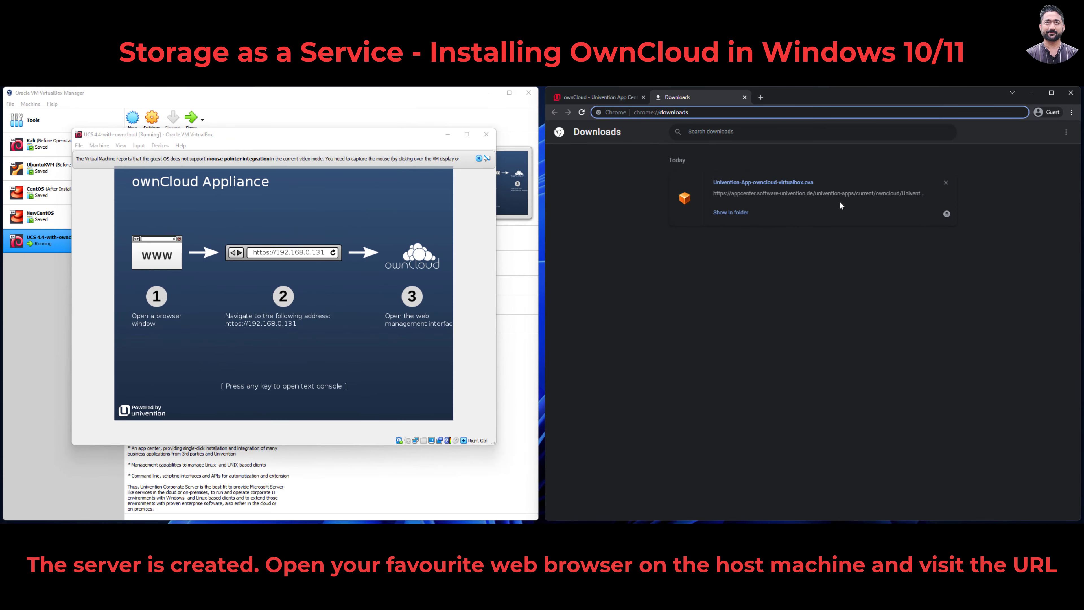
click(782, 115)
click(781, 114)
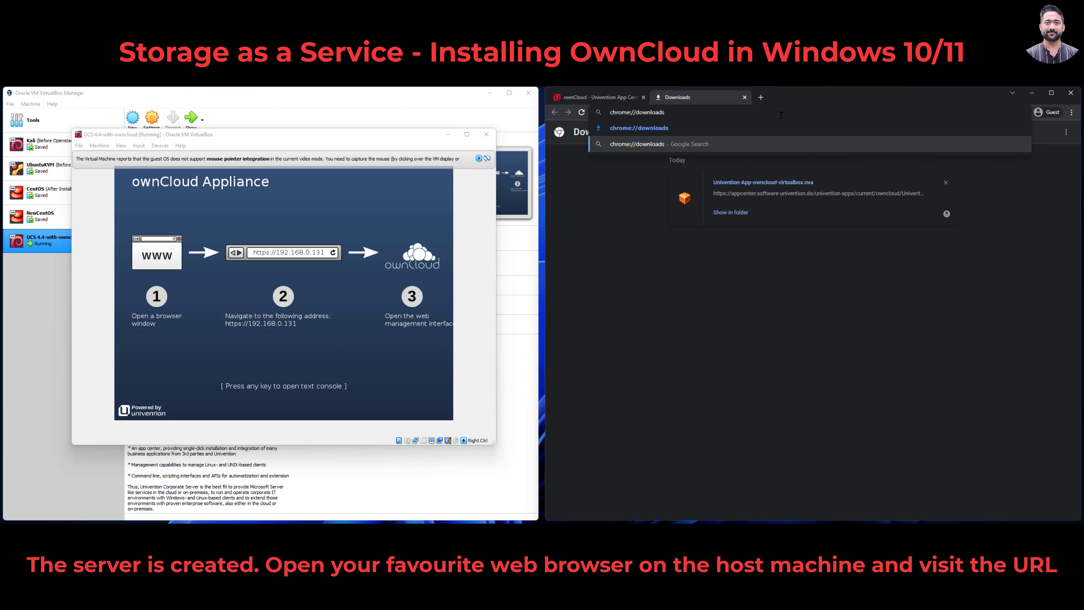
key(Up)
key(Down)
key(BackSpace)
key(BackSpace)
key(BackSpace)
key(BackSpace)
key(BackSpace)
key(BackSpace)
key(BackSpace)
key(BackSpace)
key(BackSpace)
key(BackSpace)
key(BackSpace)
key(BackSpace)
key(BackSpace)
key(BackSpace)
key(BackSpace)
key(BackSpace)
key(BackSpace)
key(BackSpace)
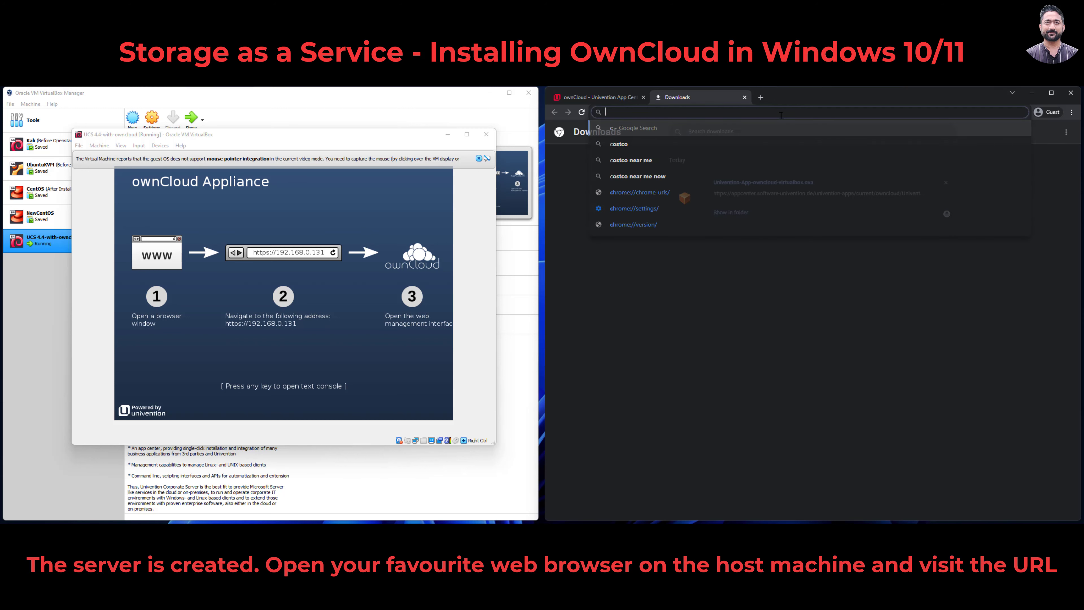
text(192.1)
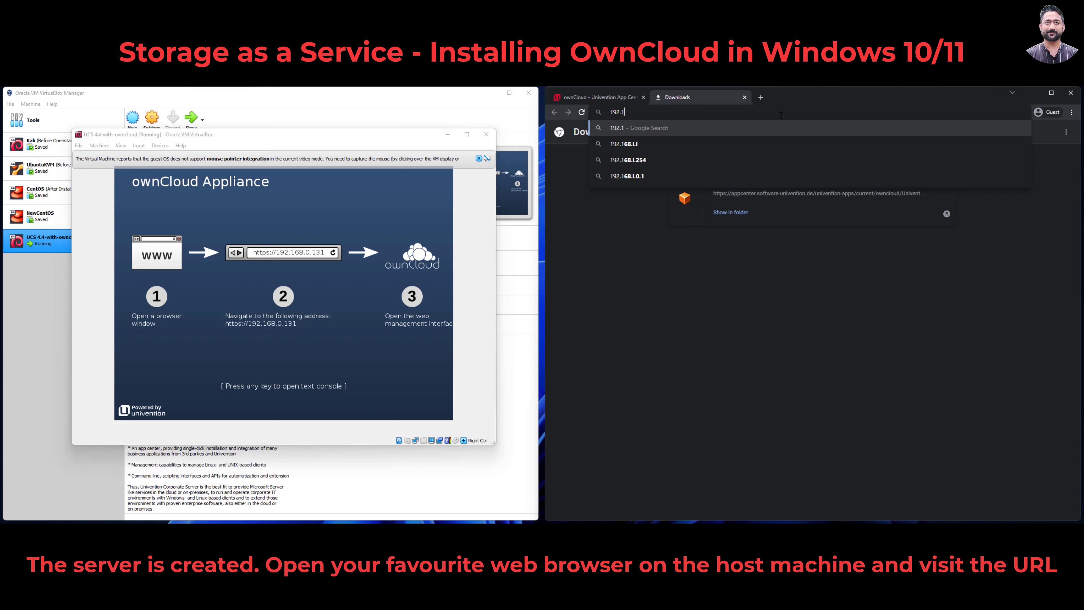
text(68.0.131)
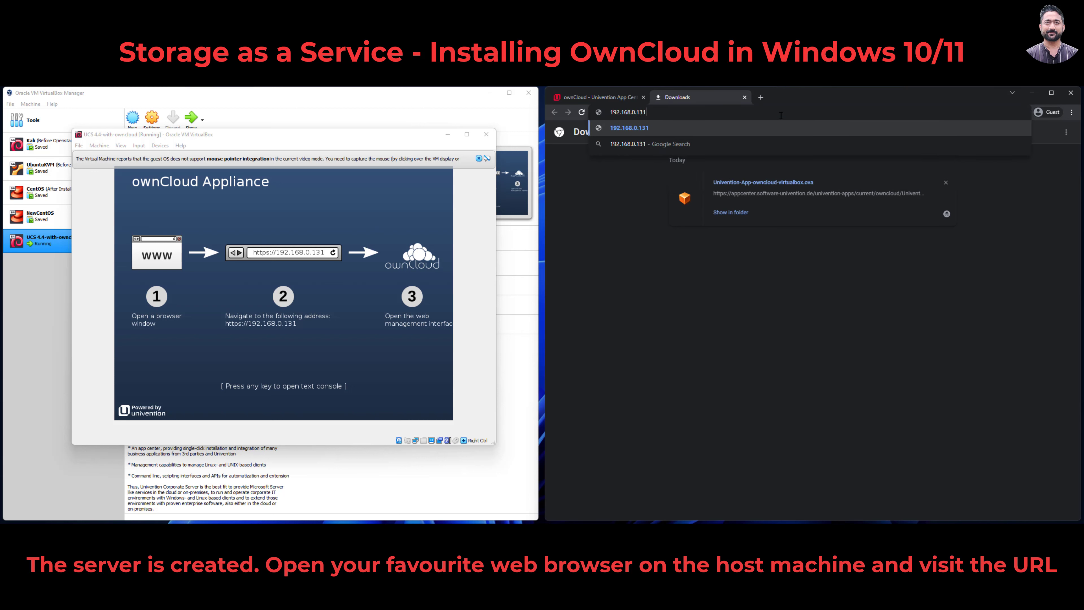
key(Return)
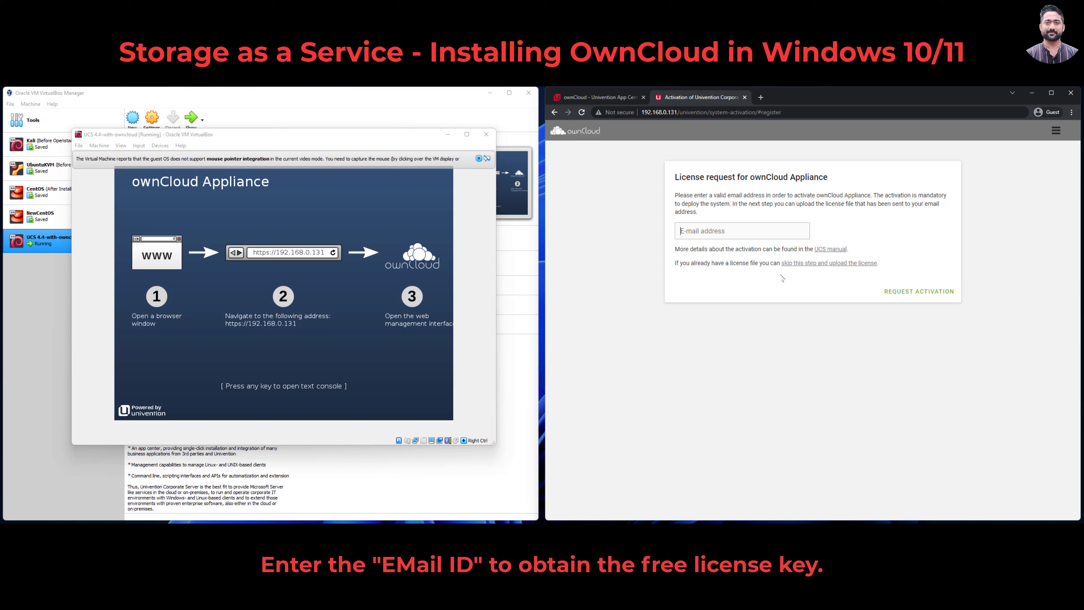
Step: Enter an e-mail address in the License request field to request activation
click(732, 231)
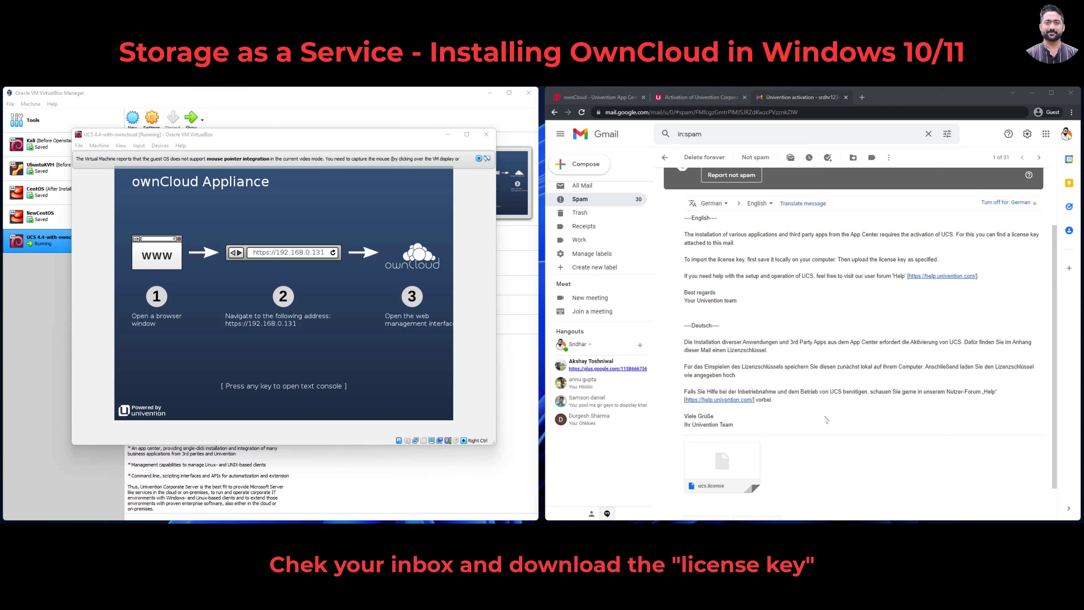
Step: Download ucs.license from Gmail and upload it on the appliance activation page
click(704, 482)
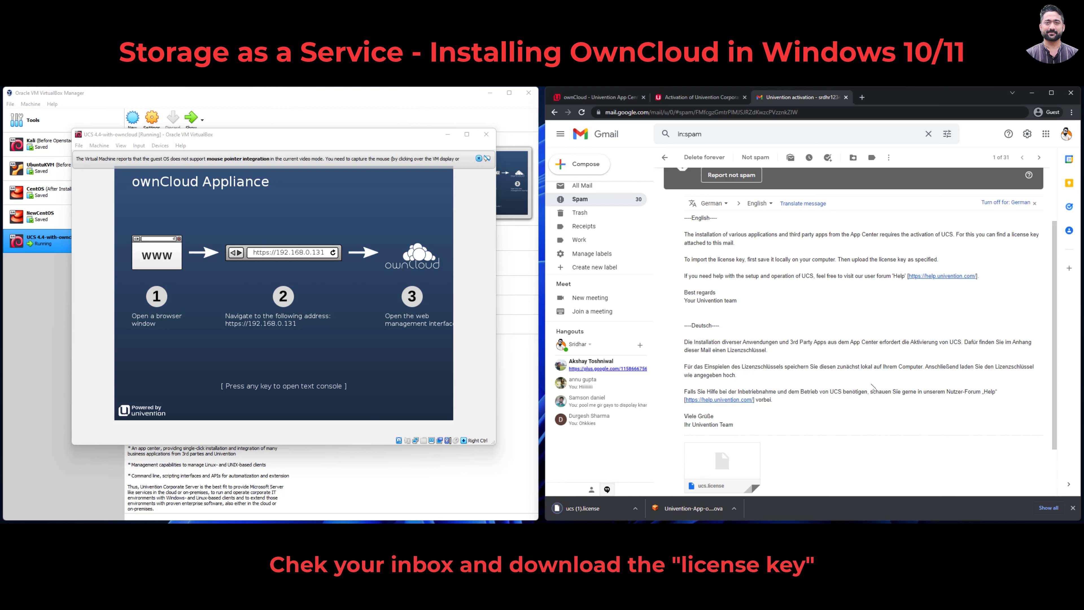
click(702, 98)
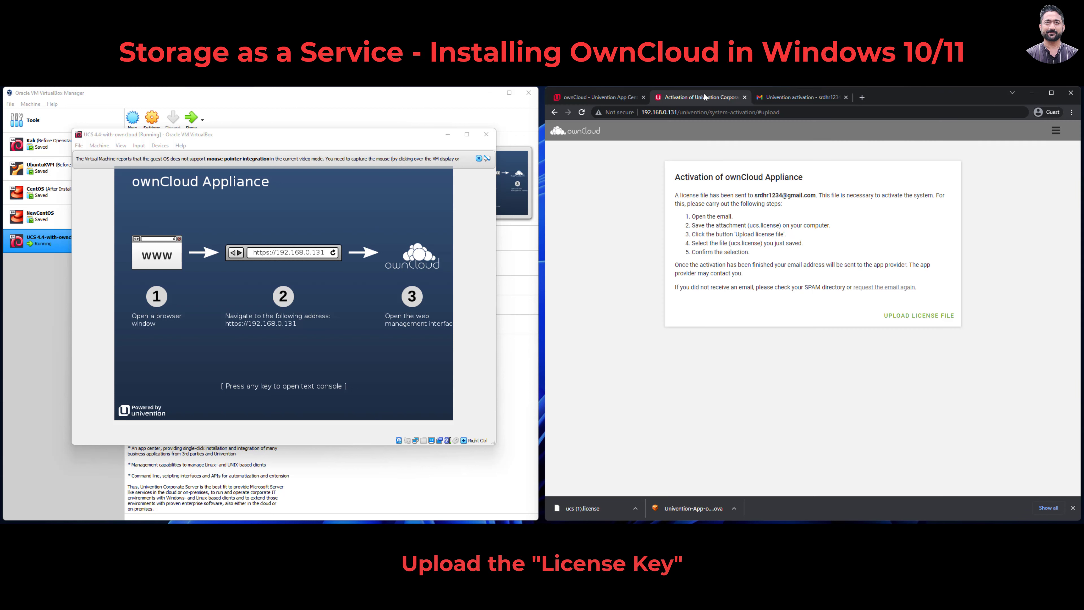
click(907, 319)
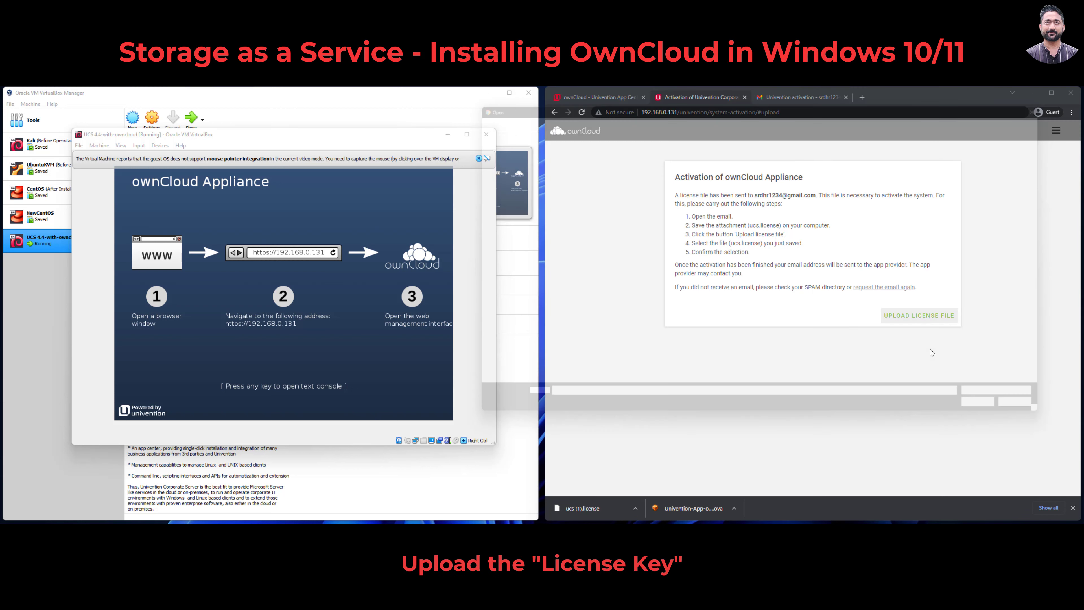
double_click(542, 403)
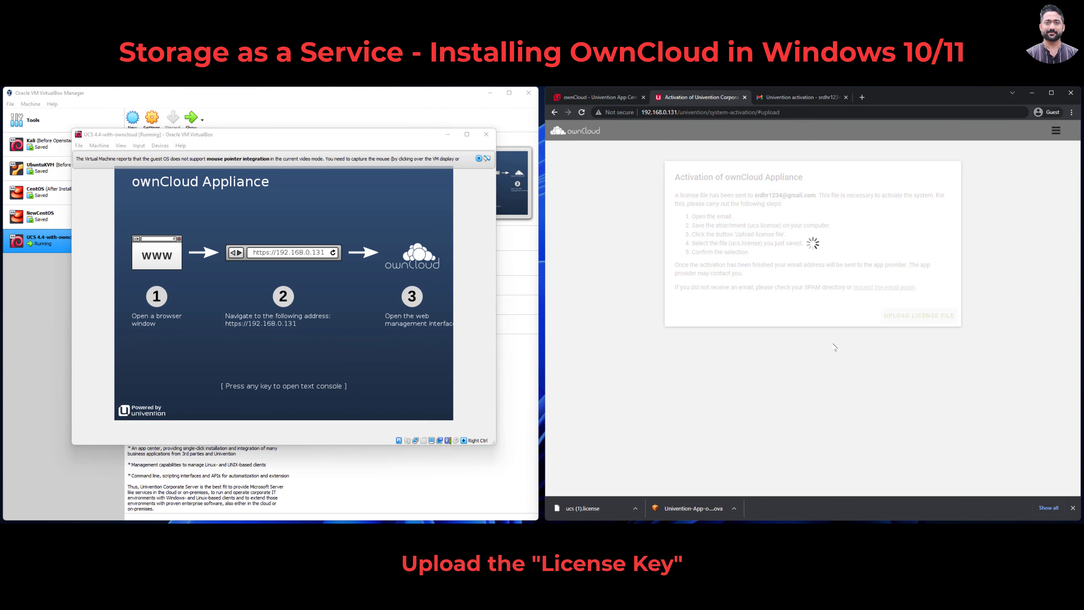
click(1073, 508)
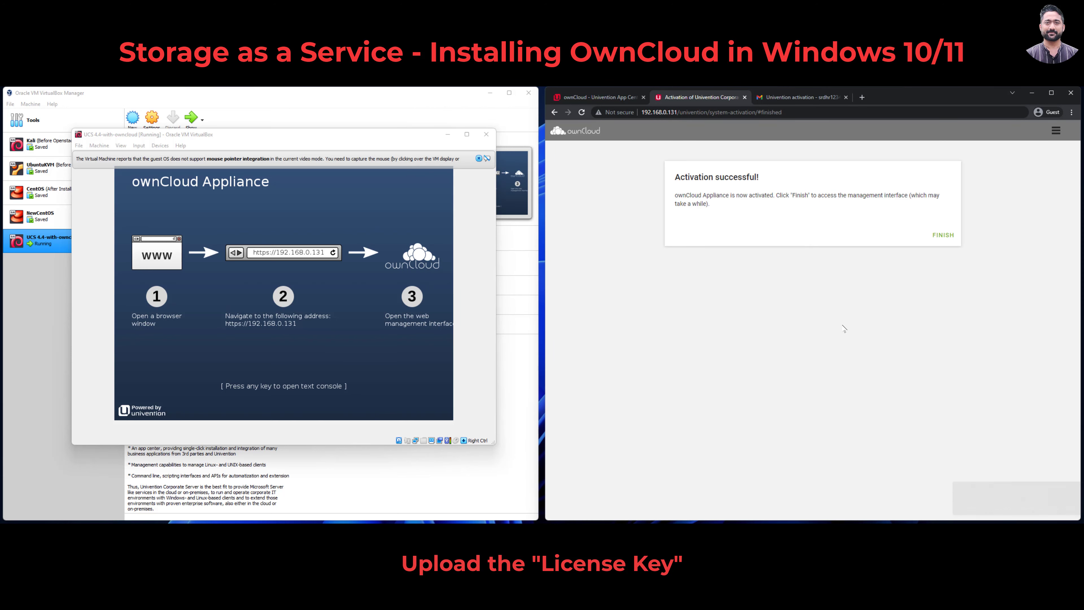
Step: Finish activation and log in to ownCloud from the portal with the default admin credentials
click(944, 236)
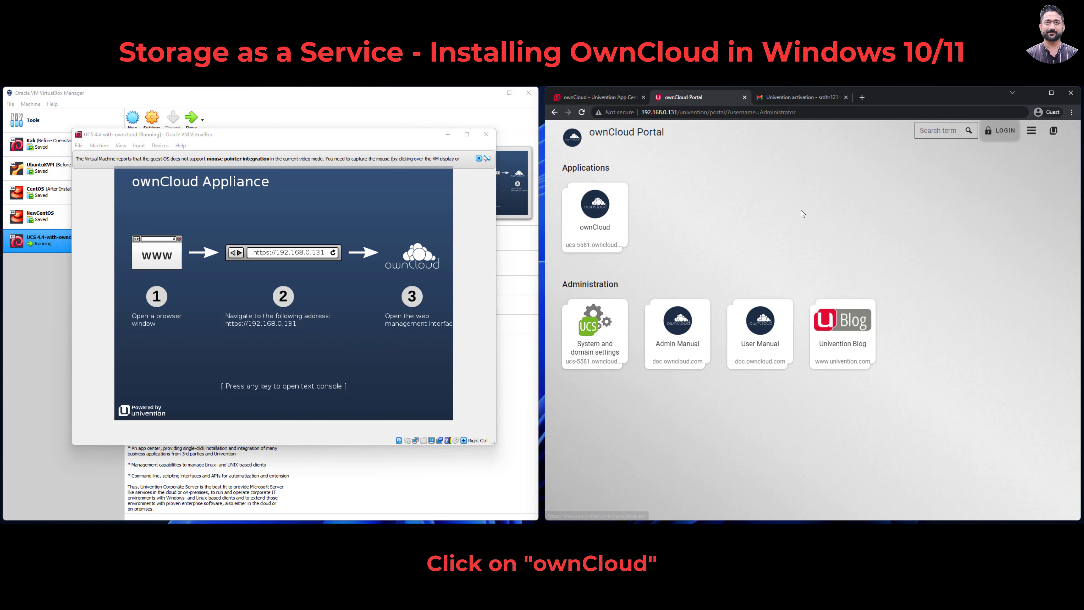
click(594, 216)
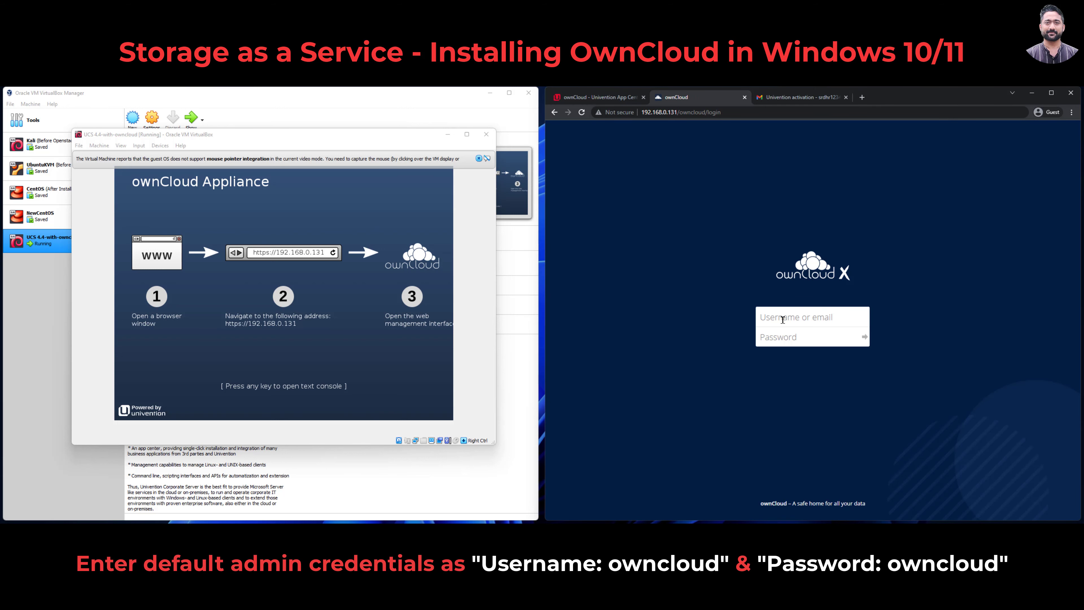
text(owncloudowncloud)
click(864, 336)
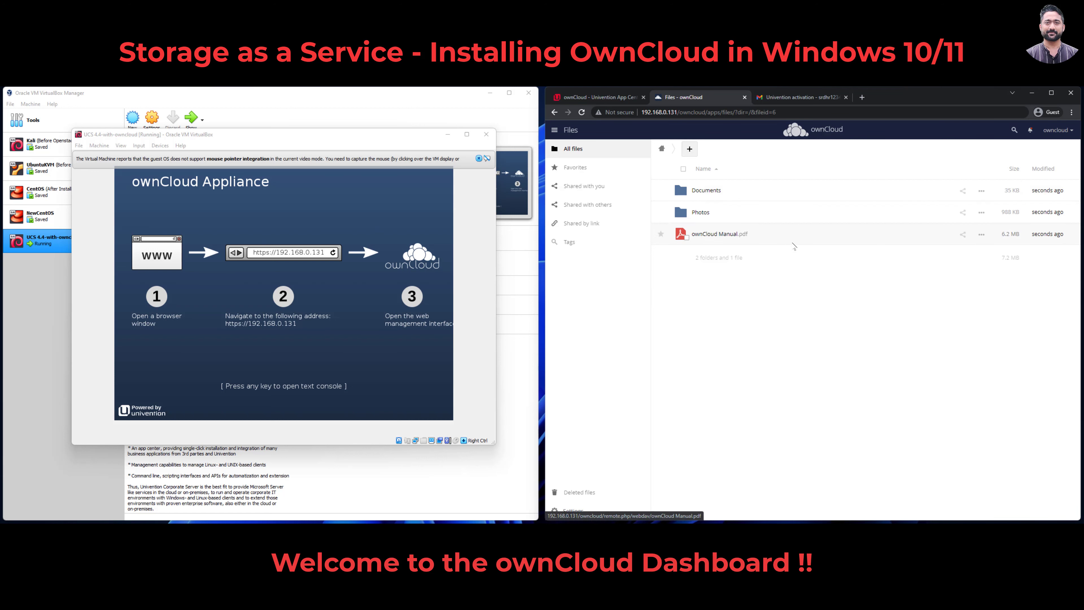
Step: Upload pexels-janko-ferlic-590493.jpg from the Pictures folder into ownCloud's files
click(690, 150)
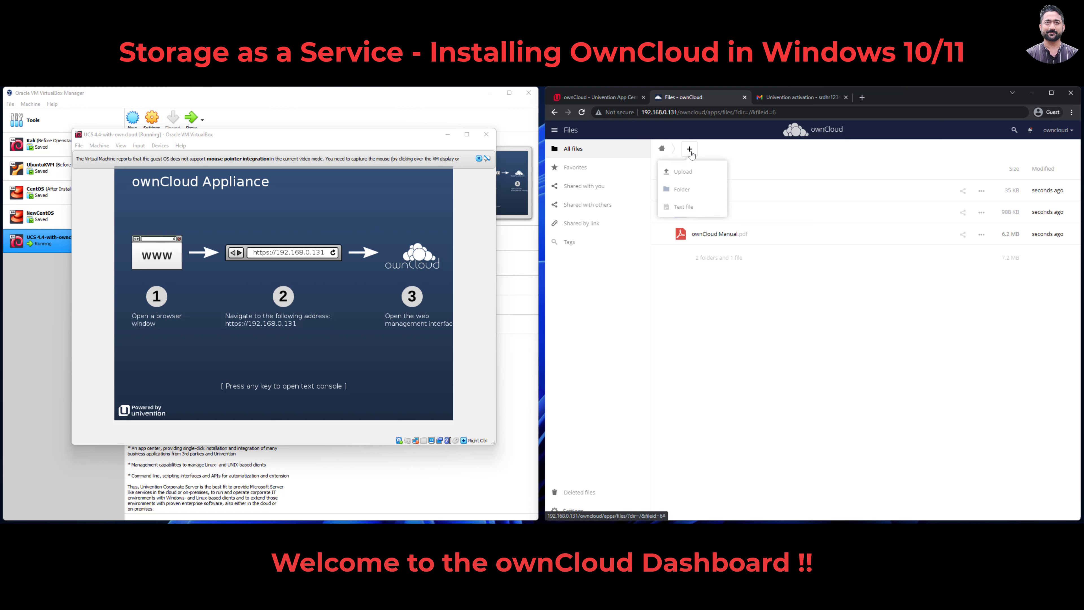
click(685, 172)
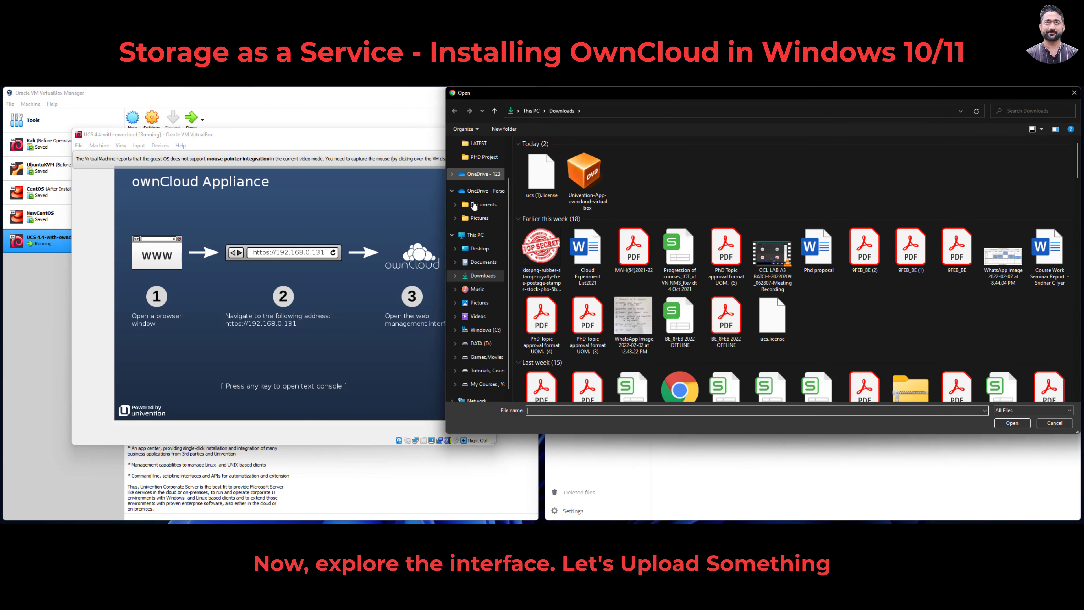
click(479, 303)
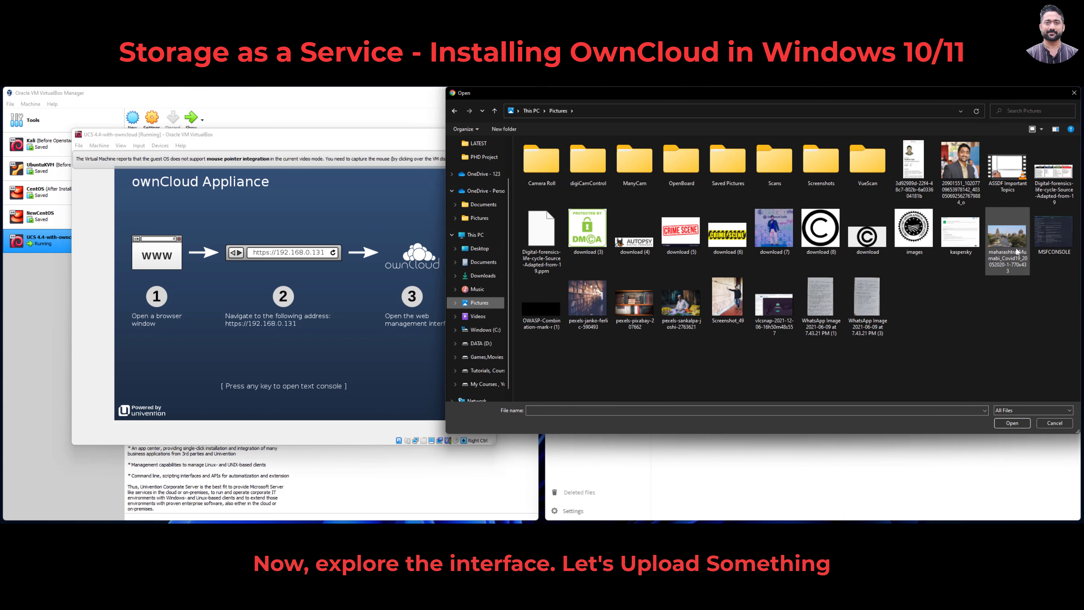
click(588, 299)
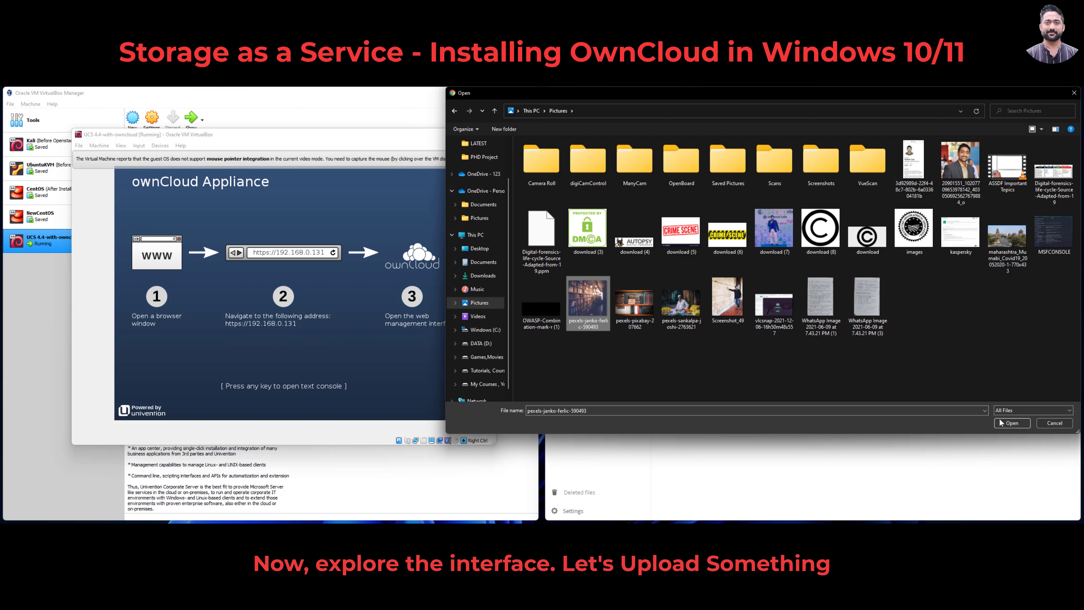
click(1011, 423)
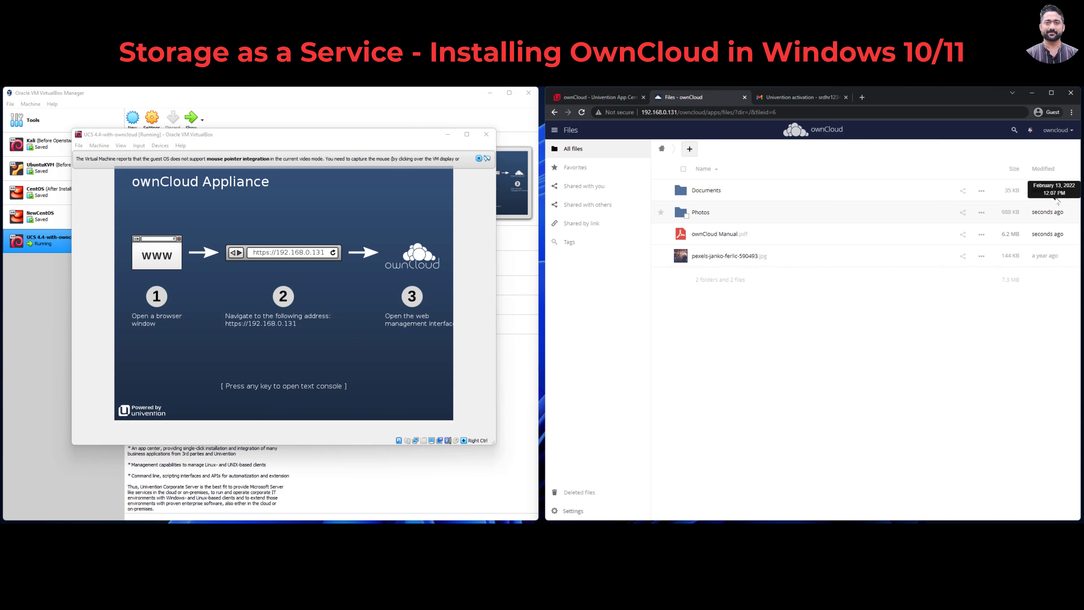
click(1058, 130)
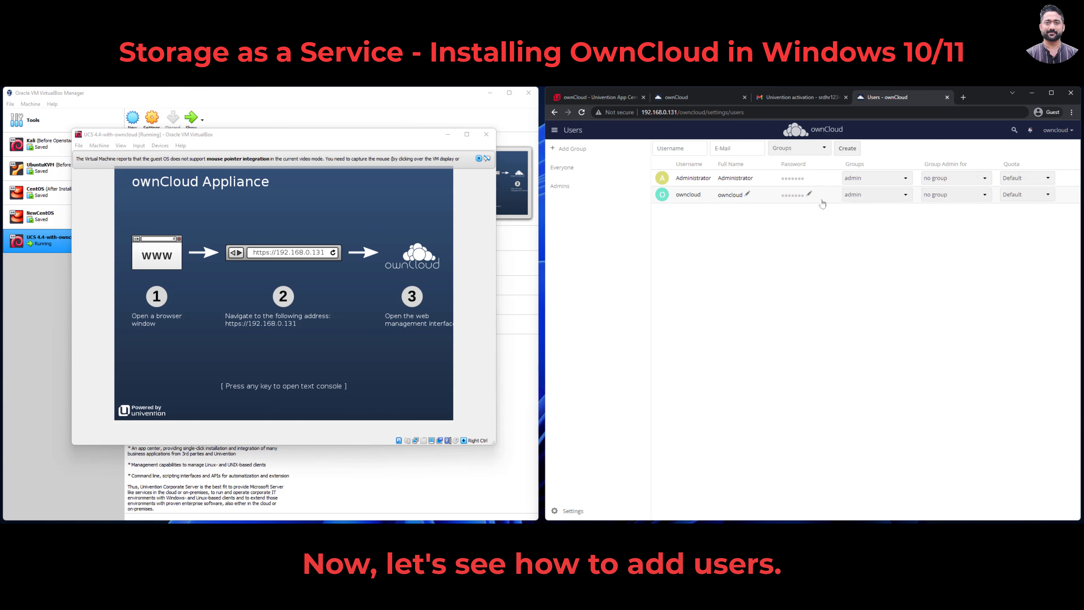
Step: Create a user named admin with an e-mail address, then set its password
click(849, 151)
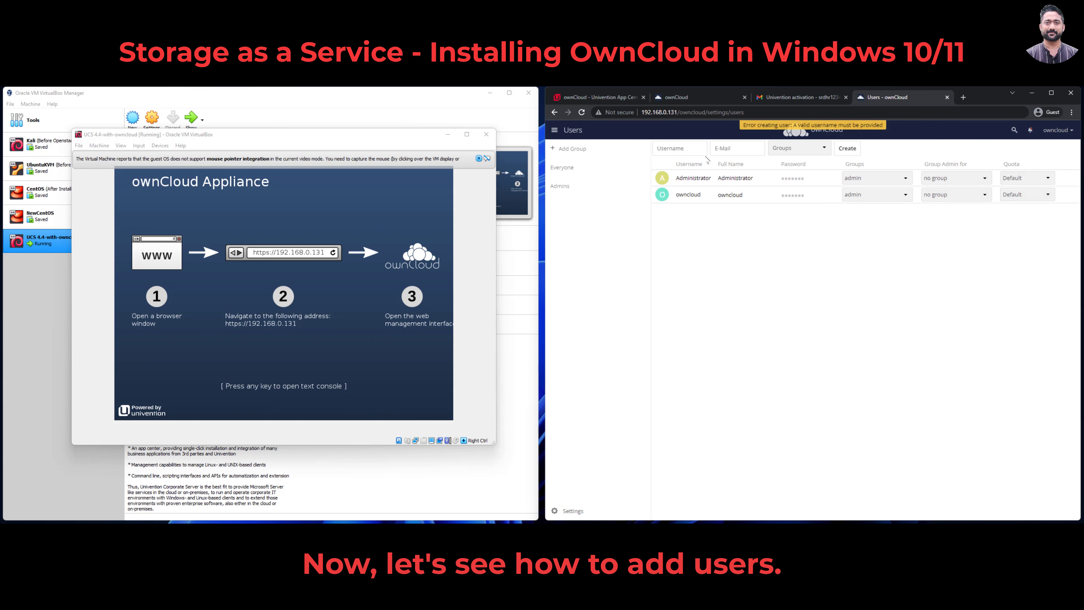
click(686, 148)
text(admin)
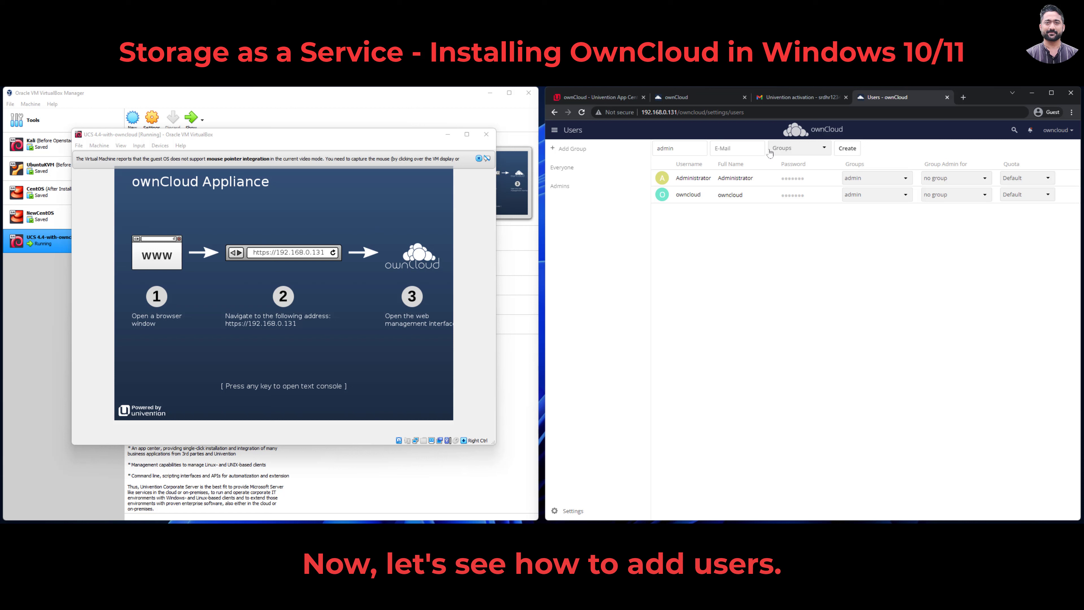
click(785, 150)
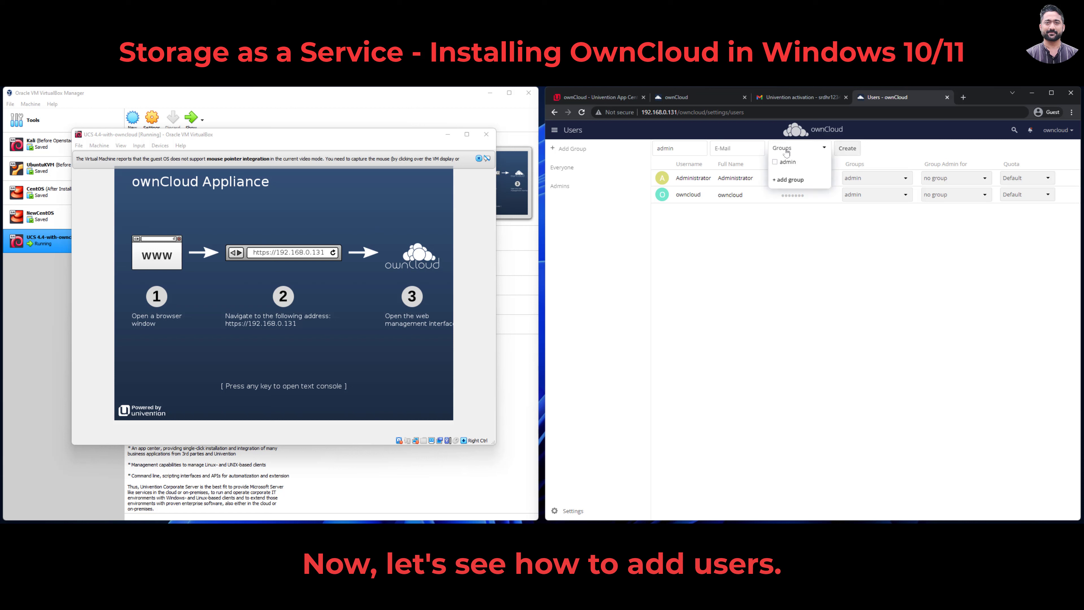
click(856, 149)
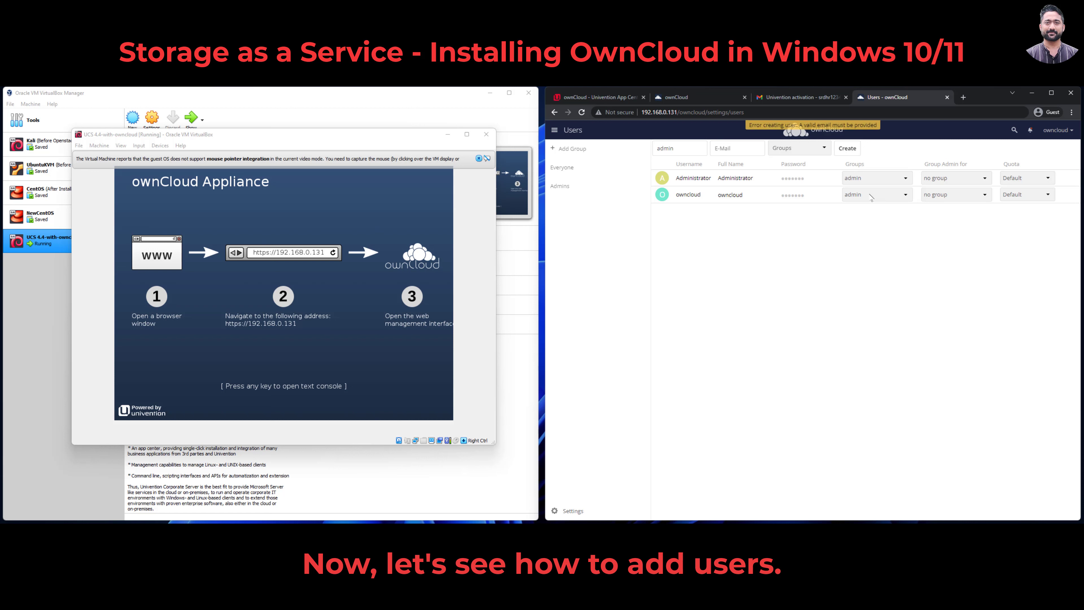
click(729, 149)
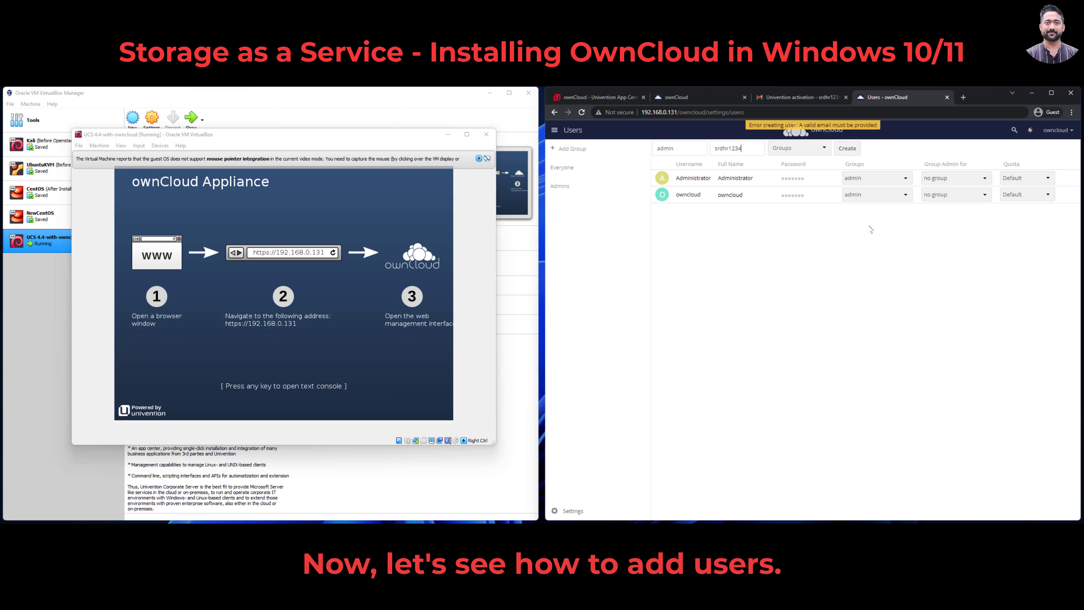
click(844, 150)
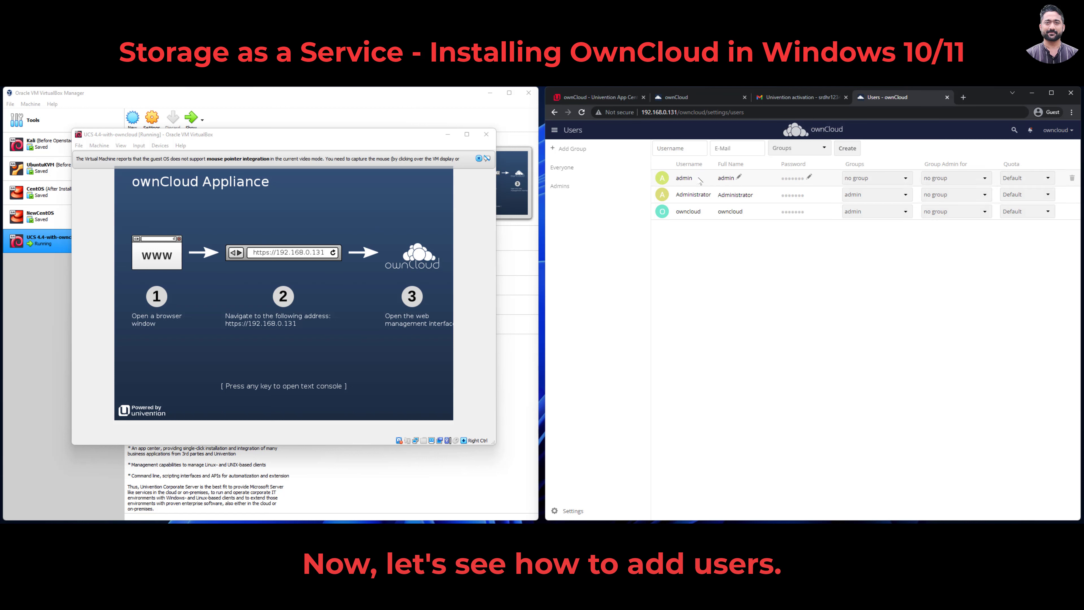
click(803, 180)
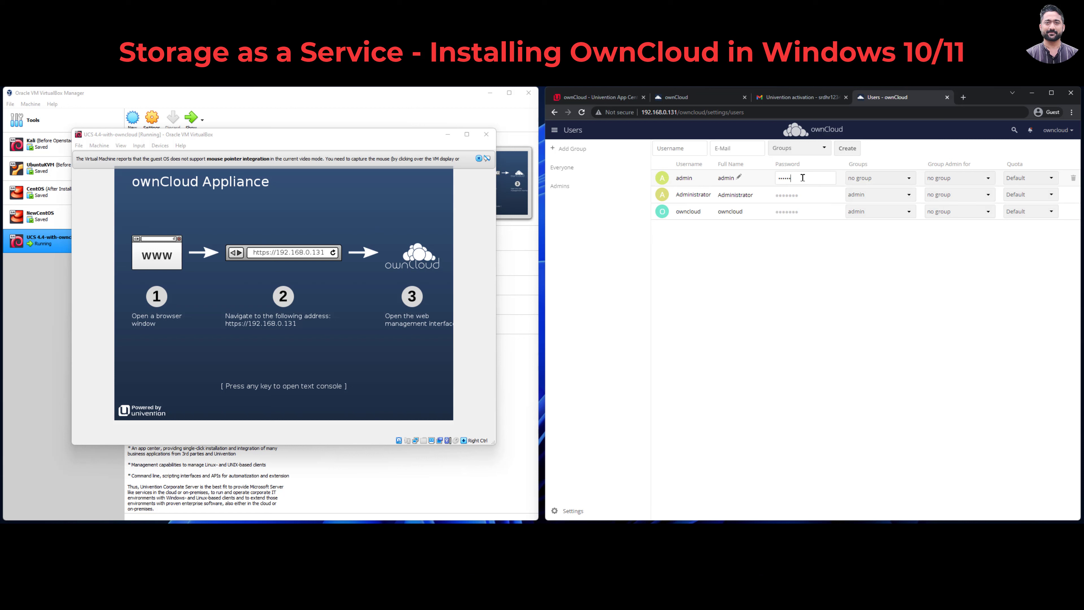
key(Return)
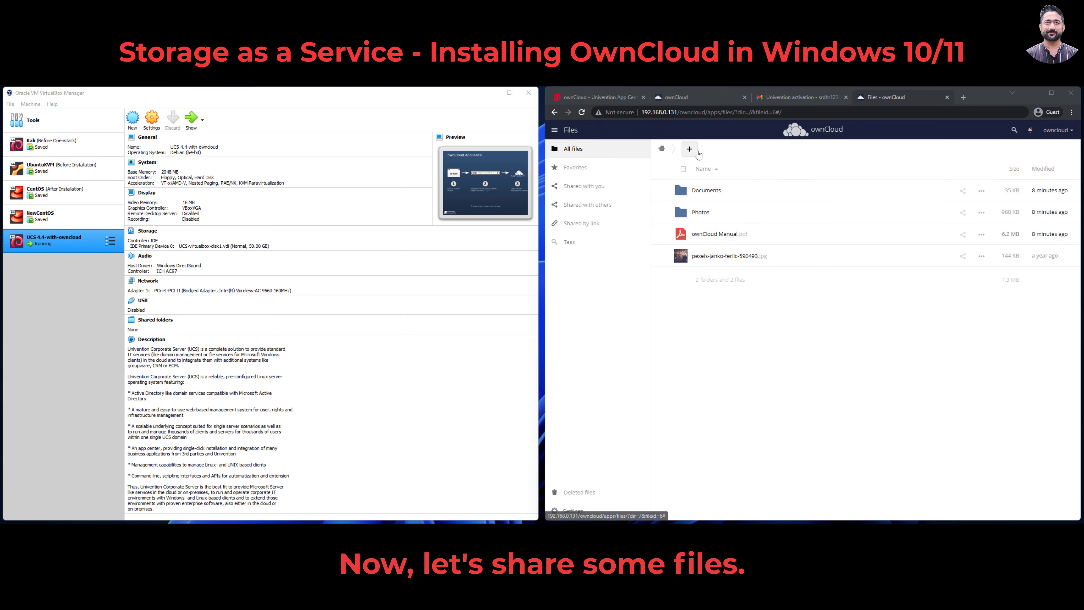
Step: Create an empty folder named 'New folder' in the files root and look inside
click(690, 149)
click(682, 189)
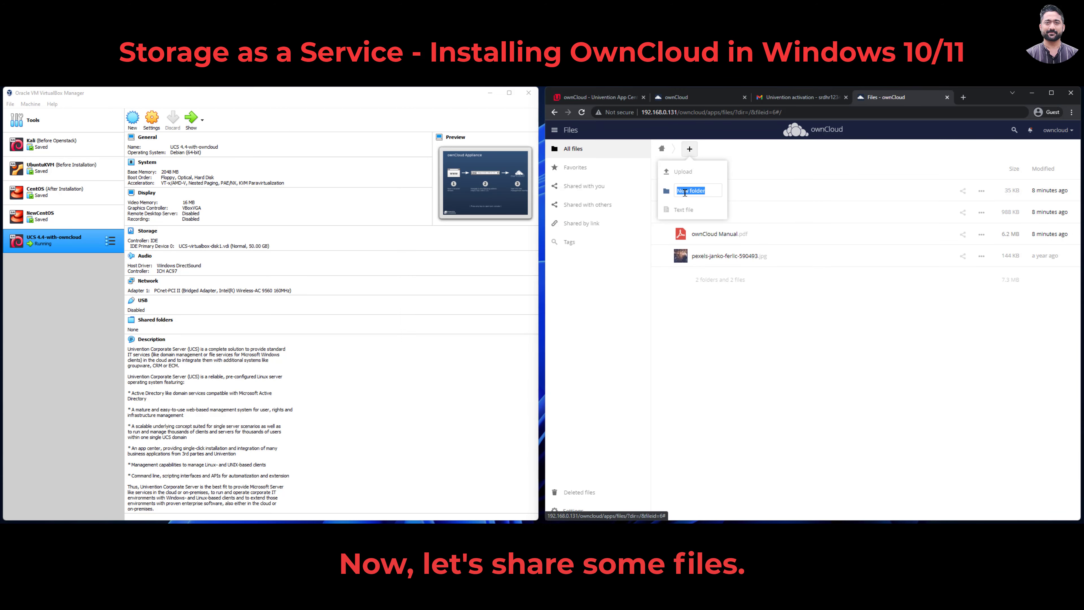
key(Return)
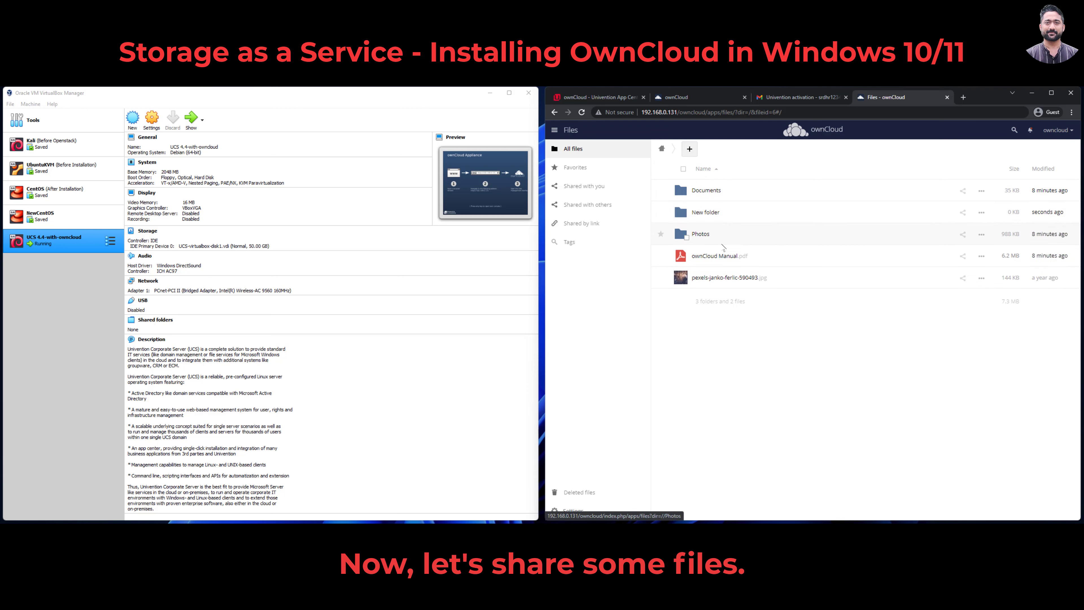
click(716, 217)
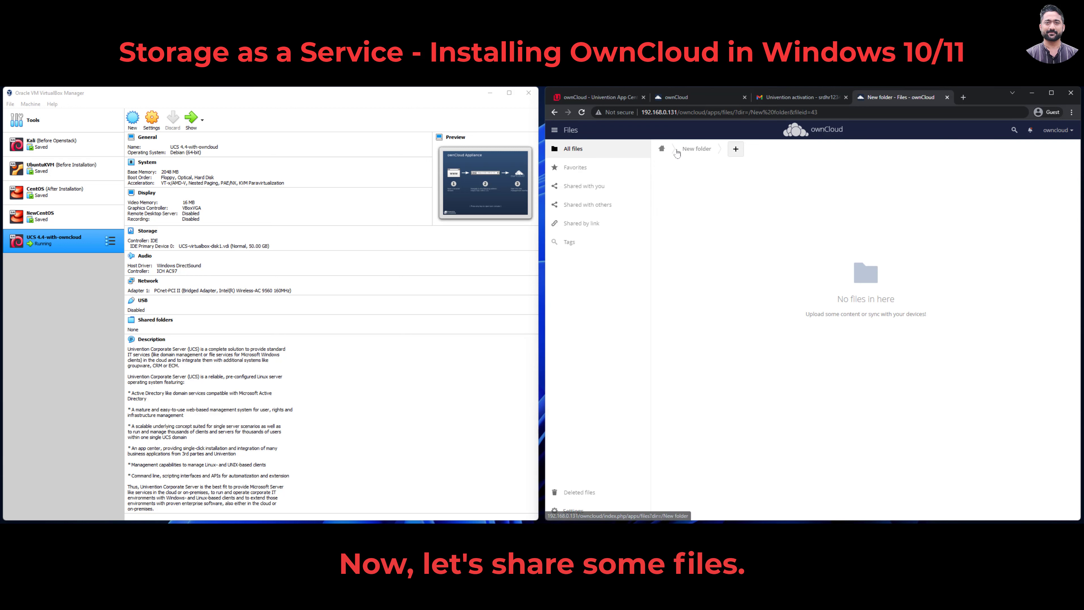
click(662, 149)
Step: Preview Teotihuacan, Portugal and Lake-Constance in Photos, then open ownCloud Manual.pdf
click(699, 233)
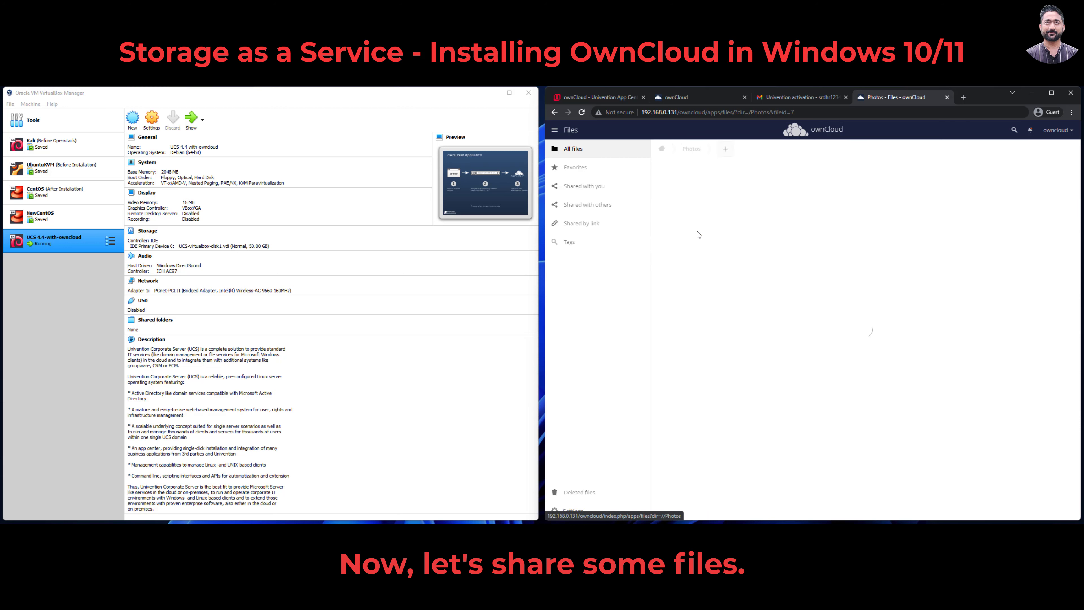
click(707, 234)
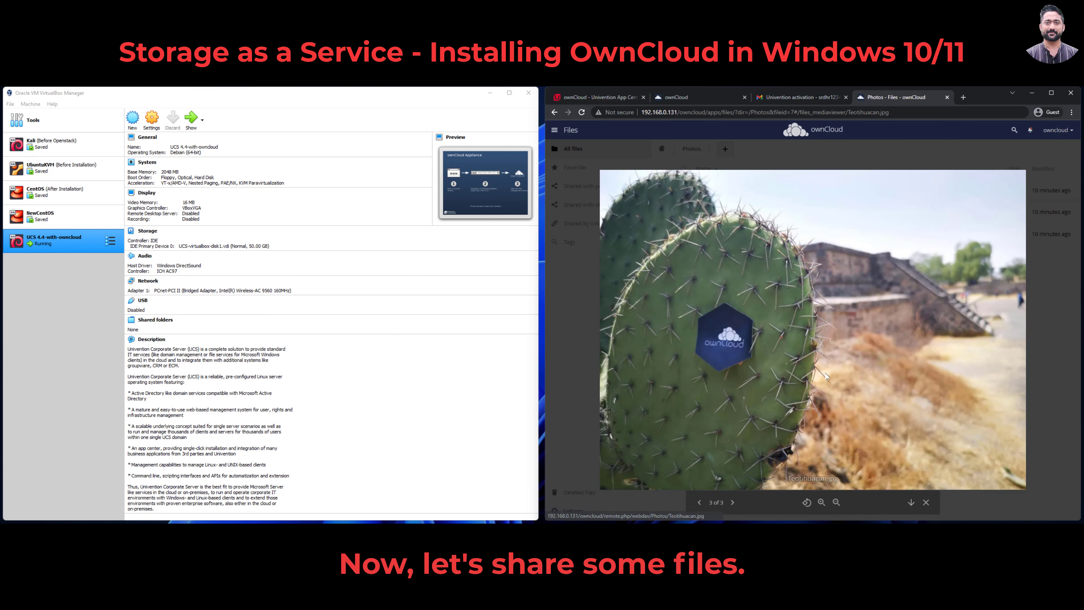
click(701, 505)
click(702, 505)
key(Escape)
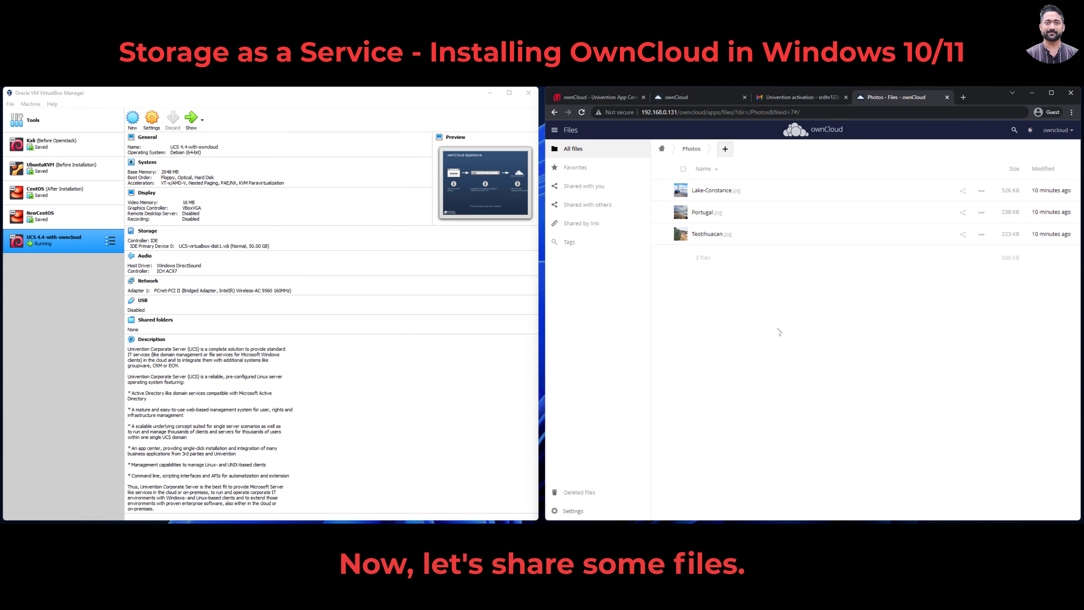
click(671, 150)
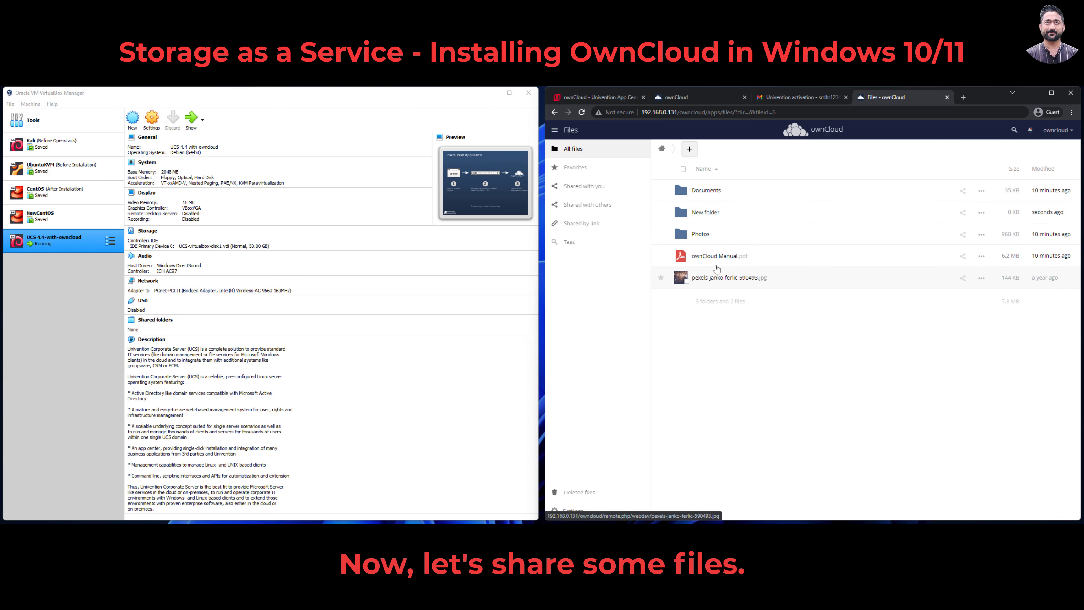
click(719, 257)
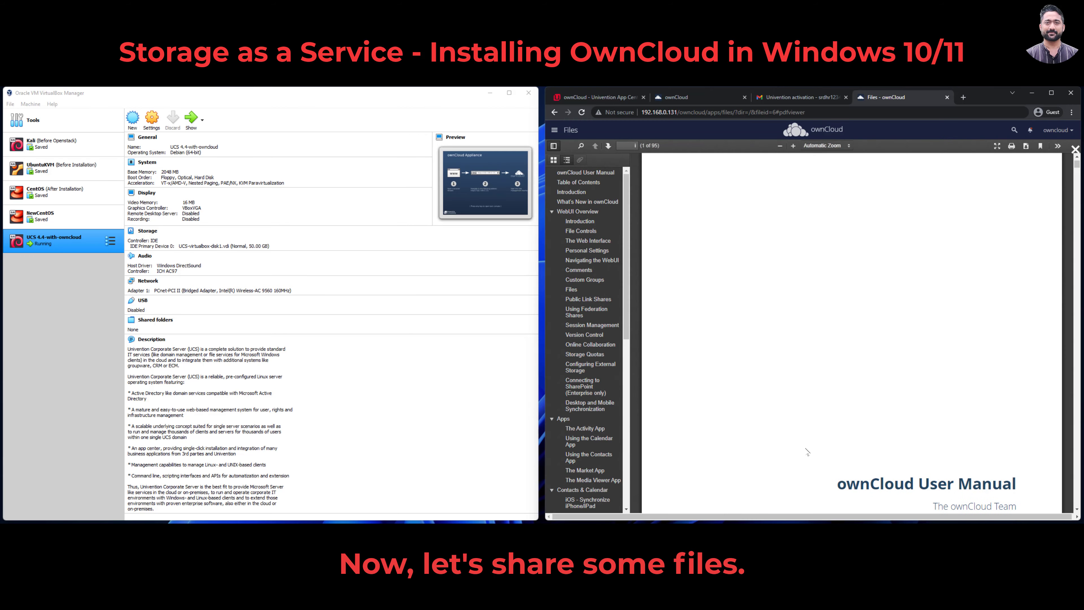
Step: Browse the manual outline to WebUI Overview and Personal Settings and scroll through the pages
click(576, 182)
click(574, 193)
click(575, 201)
click(576, 212)
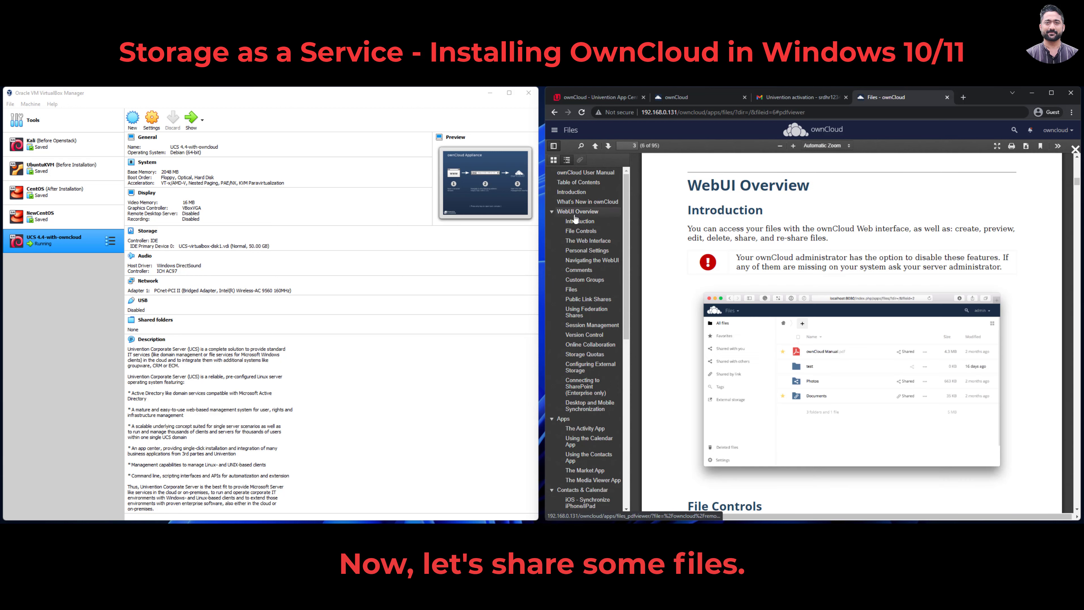
click(578, 221)
click(583, 252)
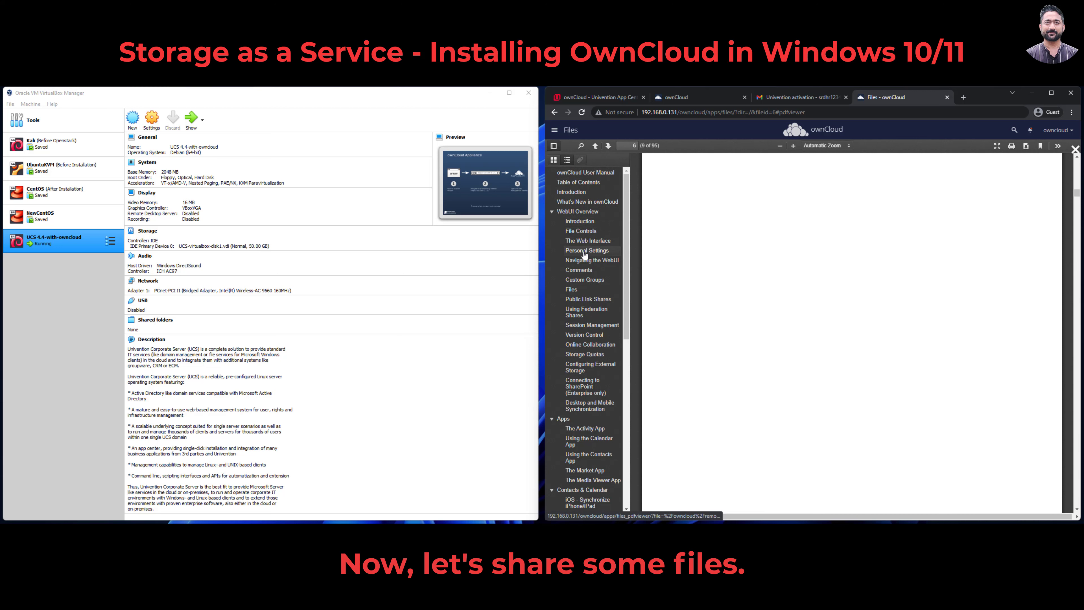
scroll(845, 336, down, 10)
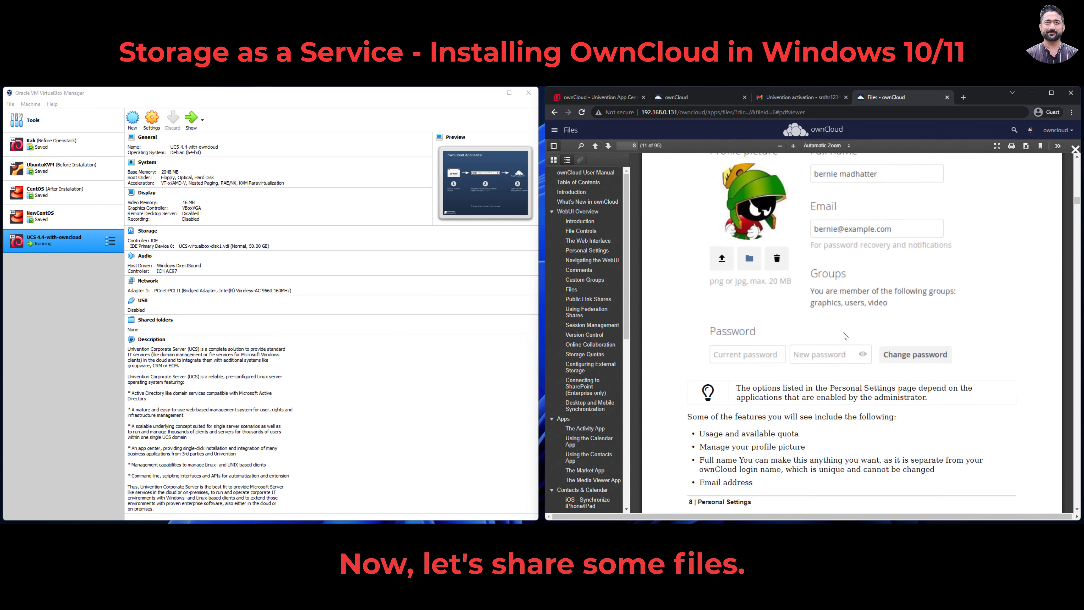
scroll(845, 336, up, 6)
scroll(892, 300, down, 7)
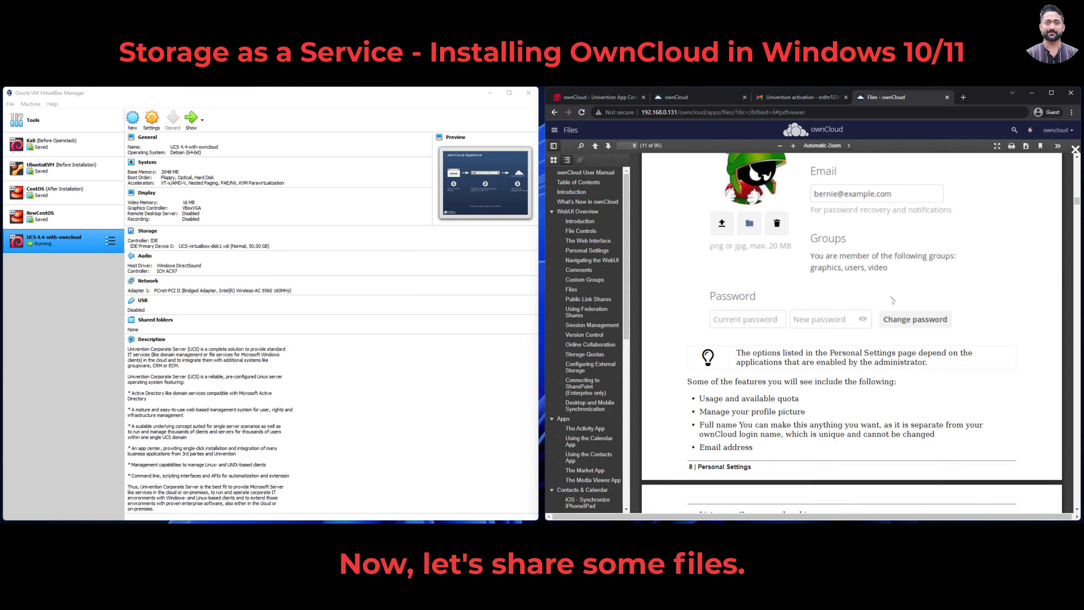
scroll(893, 300, up, 1)
scroll(893, 301, down, 4)
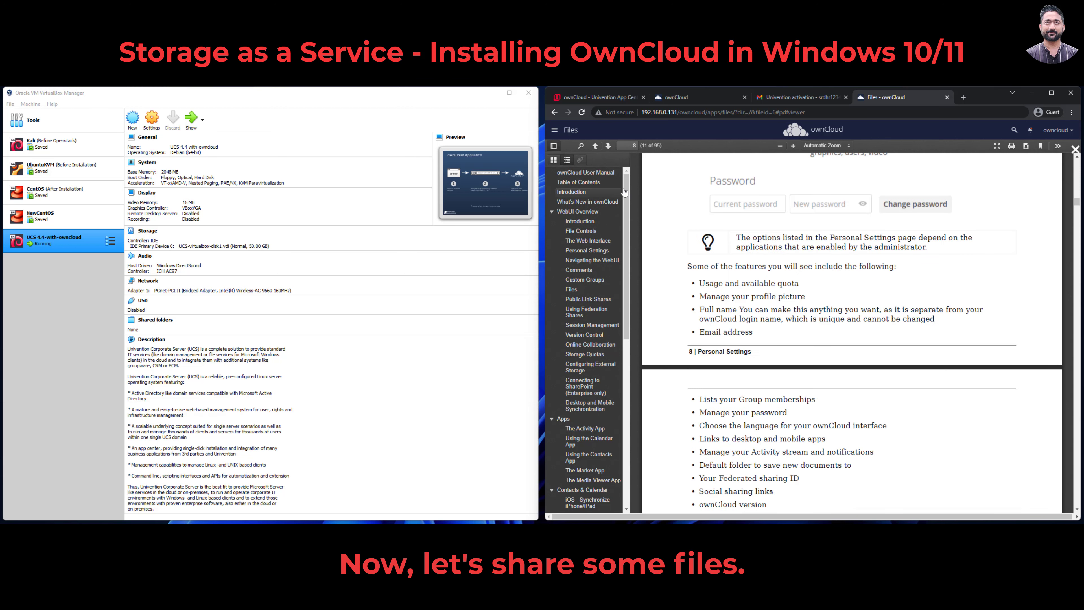
Step: Close the PDF viewer through the app menu, returning to the Files list
click(565, 133)
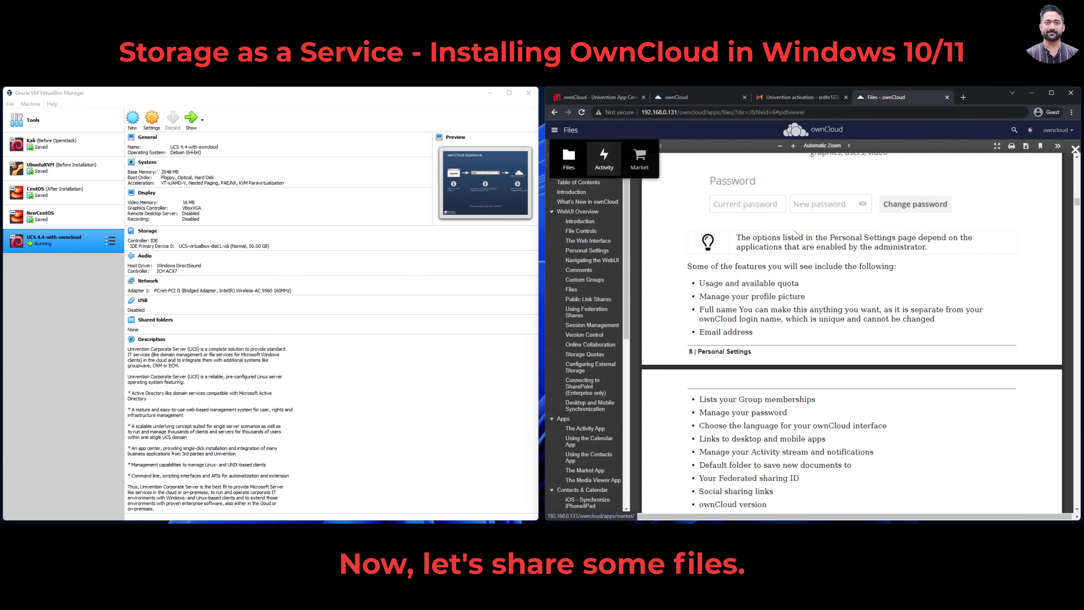
click(567, 135)
click(568, 136)
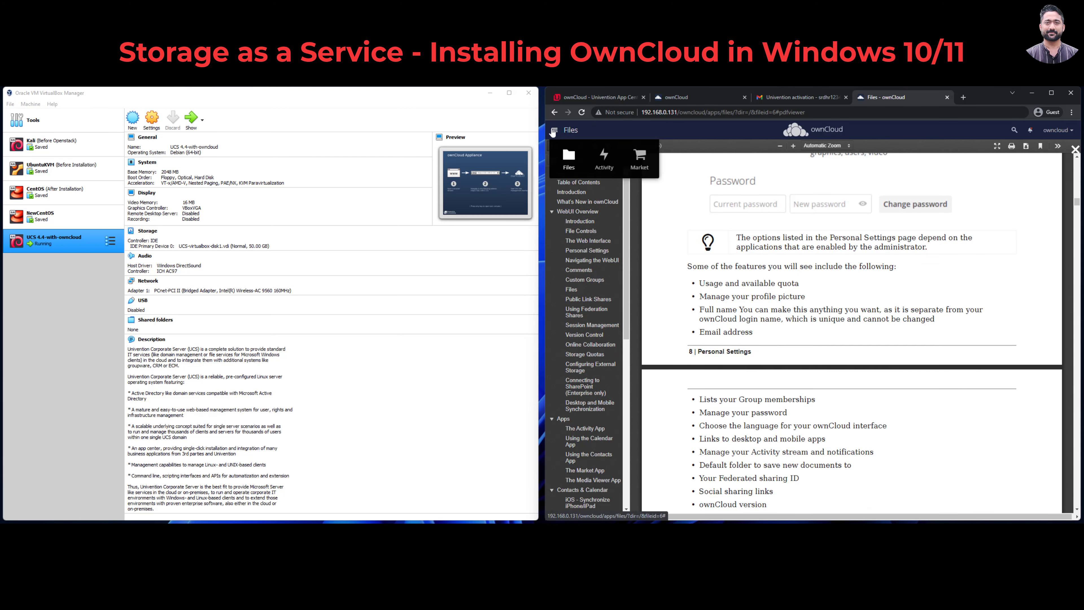
click(1075, 149)
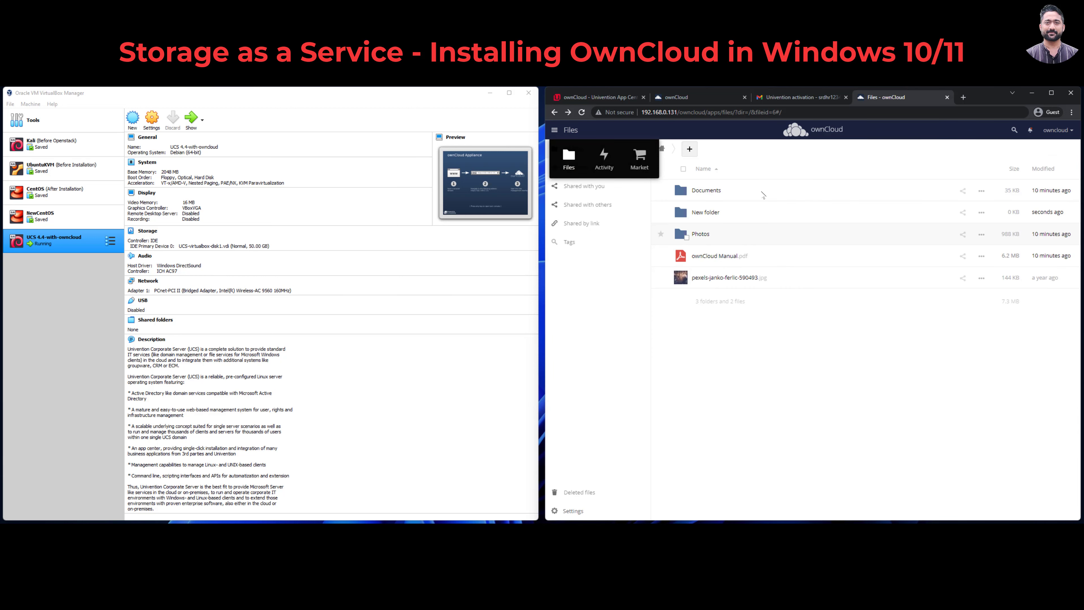
Step: Preview pexels-janko-ferlic-590493.jpg, then close the preview
click(663, 273)
click(700, 278)
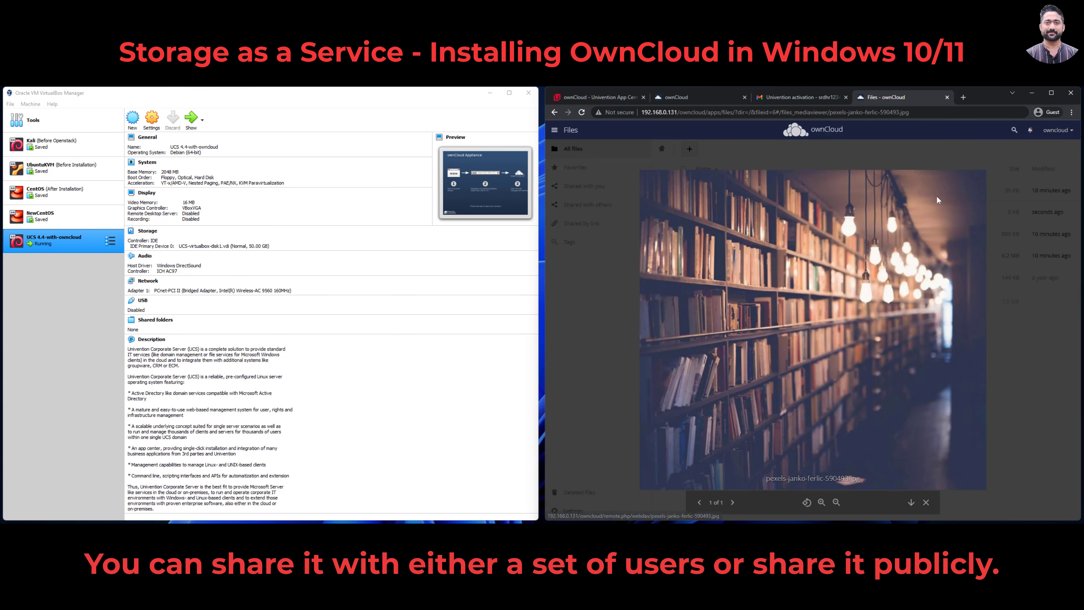
click(1009, 407)
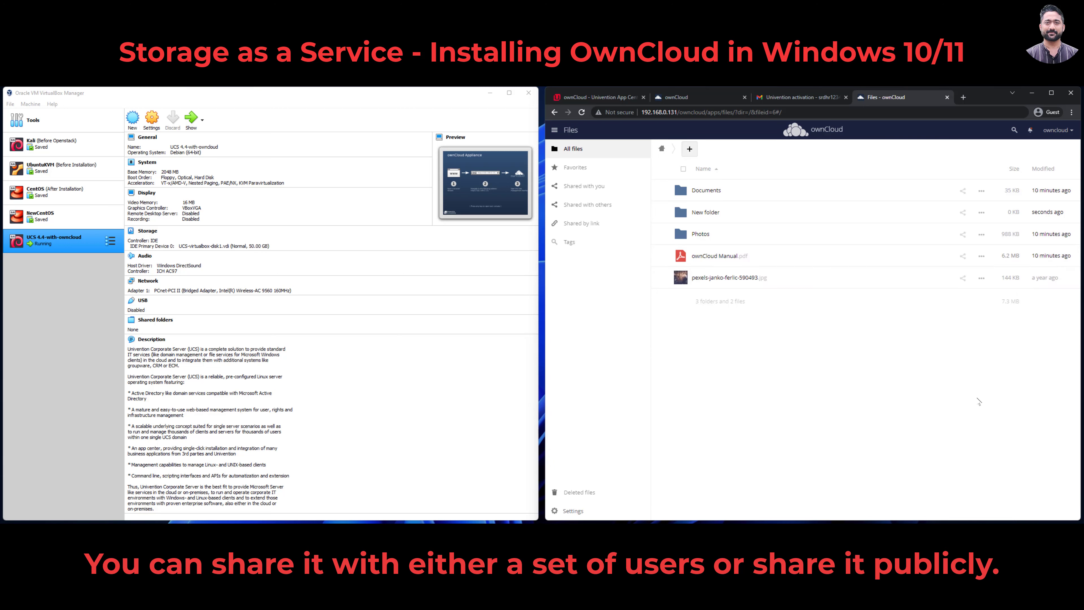
Step: Open the photo's details, check Activities and Comments, then show Sharing > Public Links
click(963, 278)
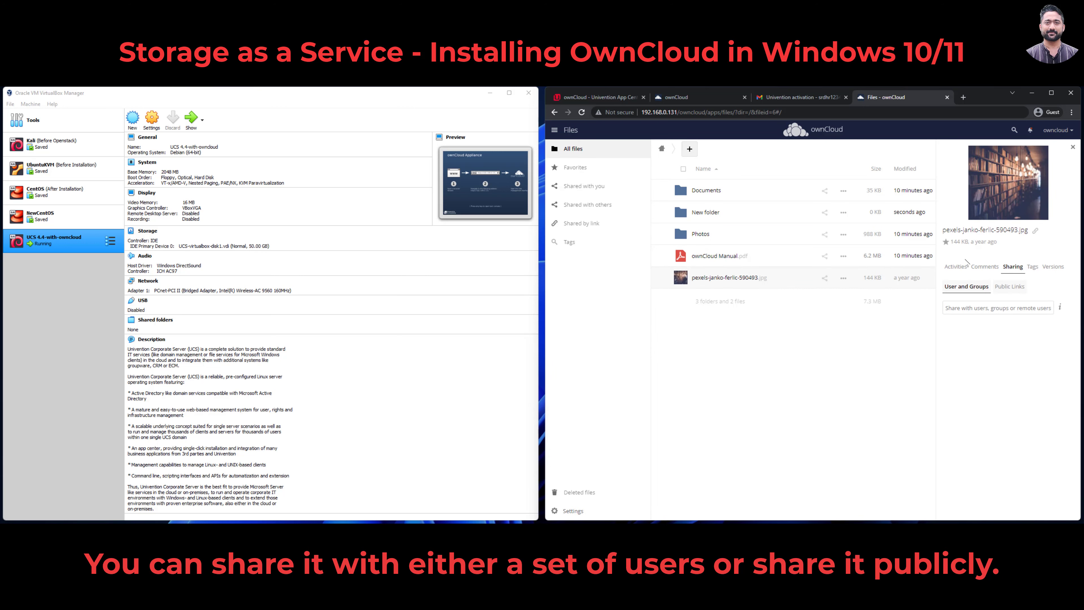
click(964, 266)
click(987, 269)
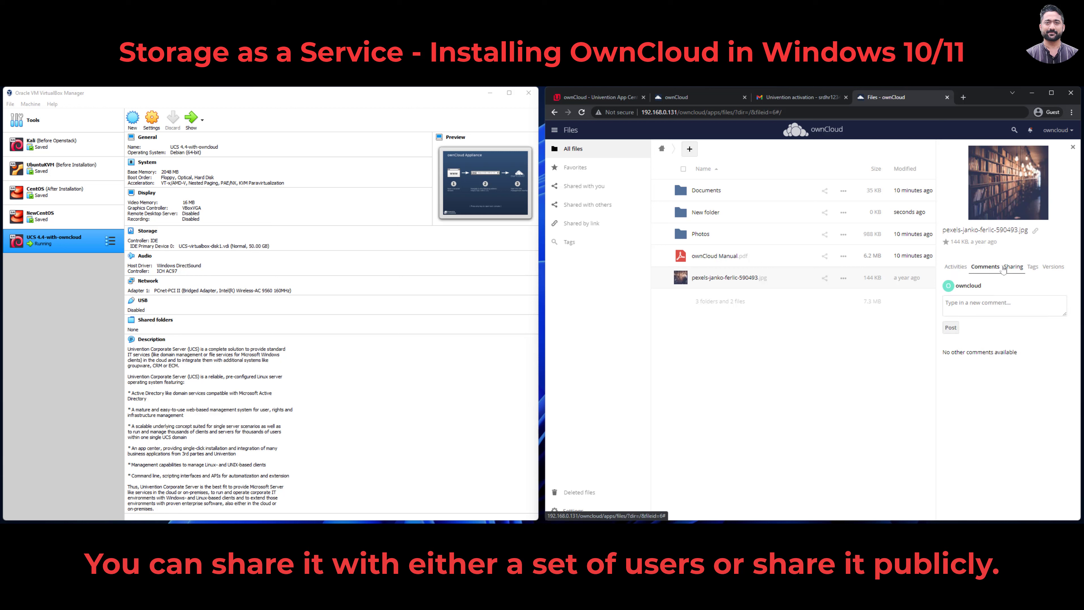
click(1012, 267)
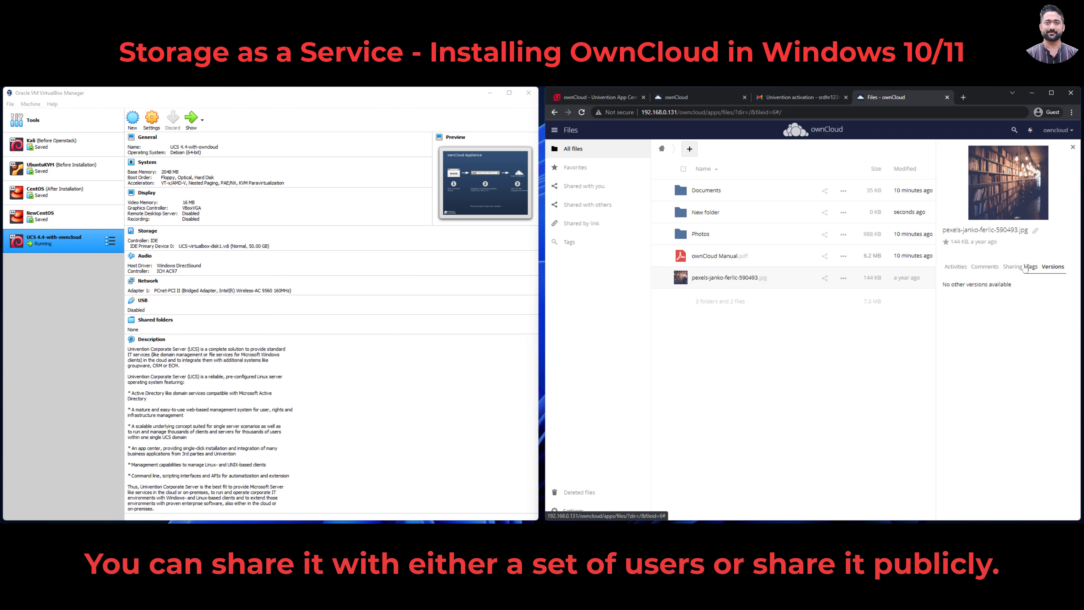
click(1010, 287)
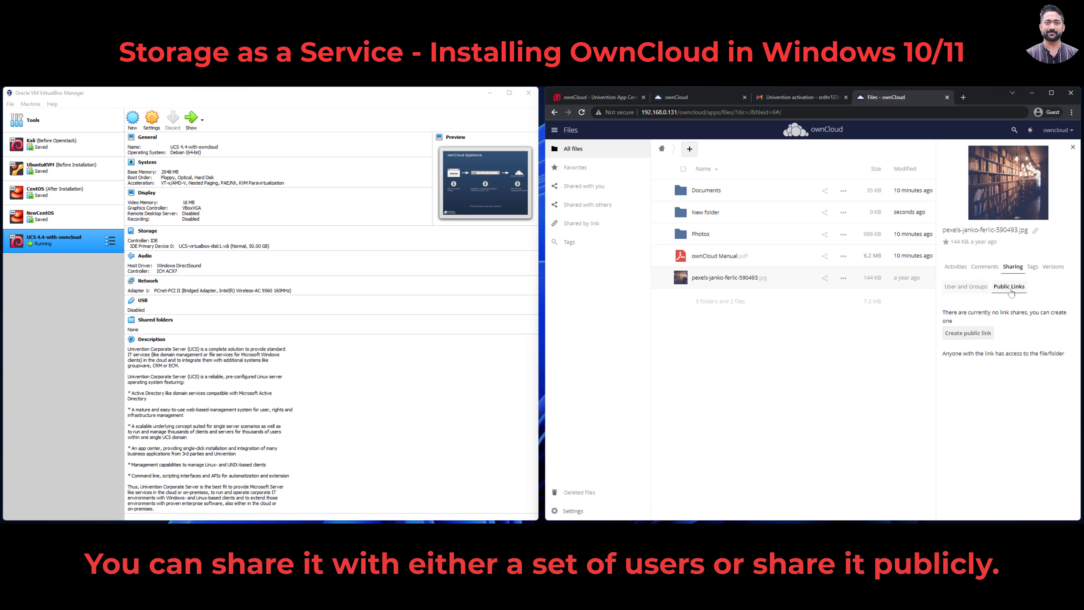
Step: Create a public link named 'A Sample Photo' for the jpg and copy its address
click(977, 332)
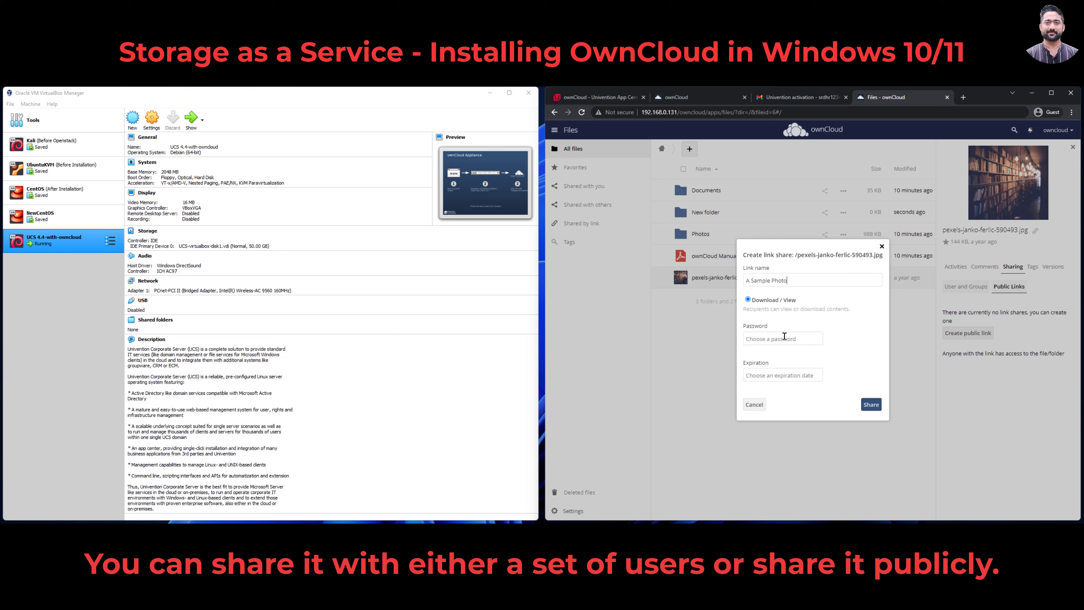
click(871, 405)
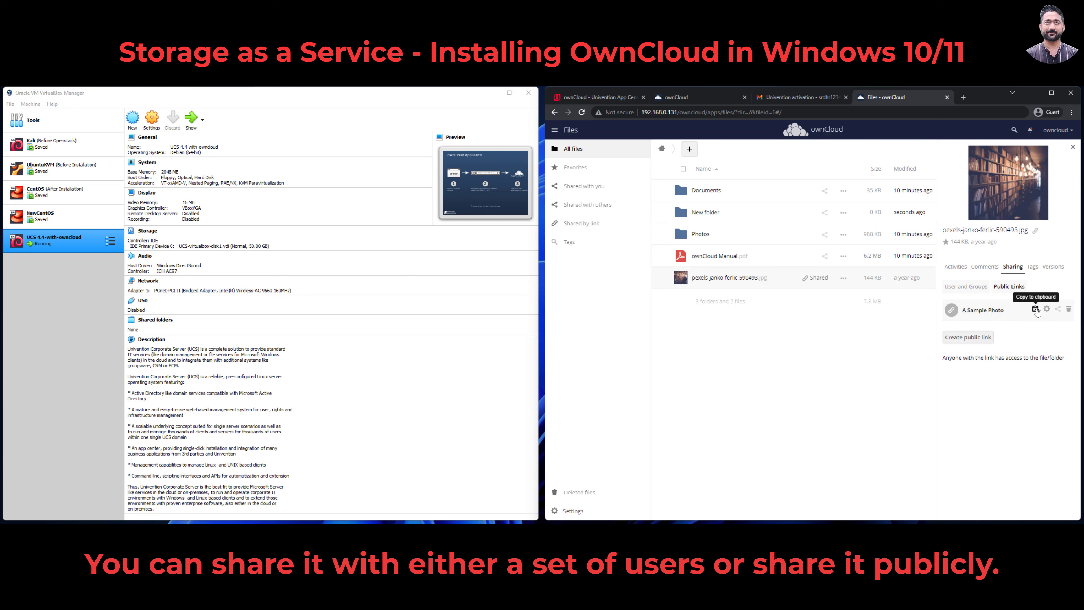
click(1034, 308)
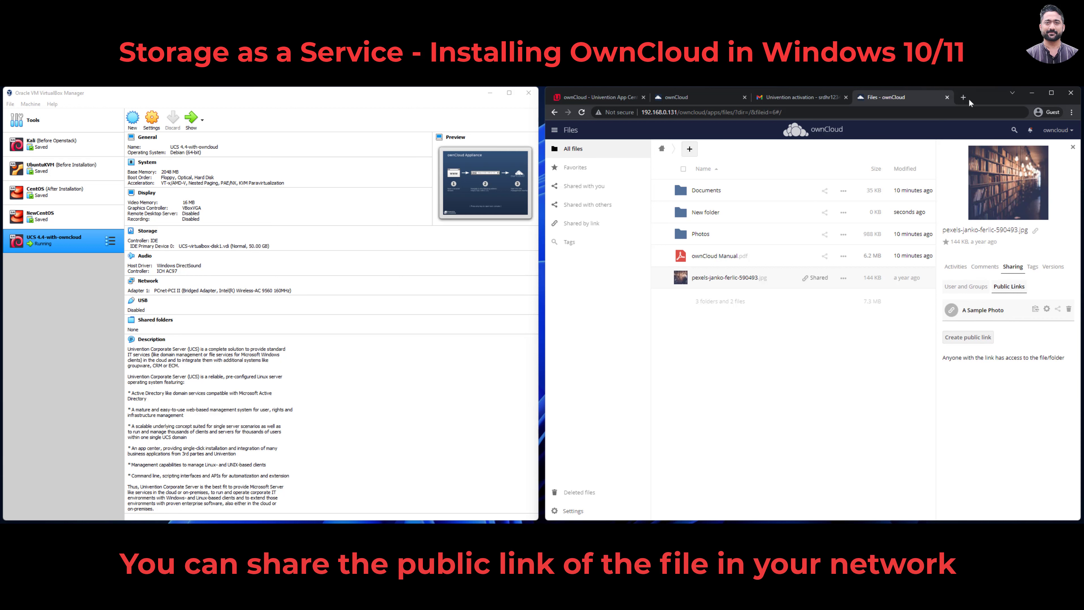
Step: Open the copied public share link in a new browser tab
click(963, 97)
right_click(861, 113)
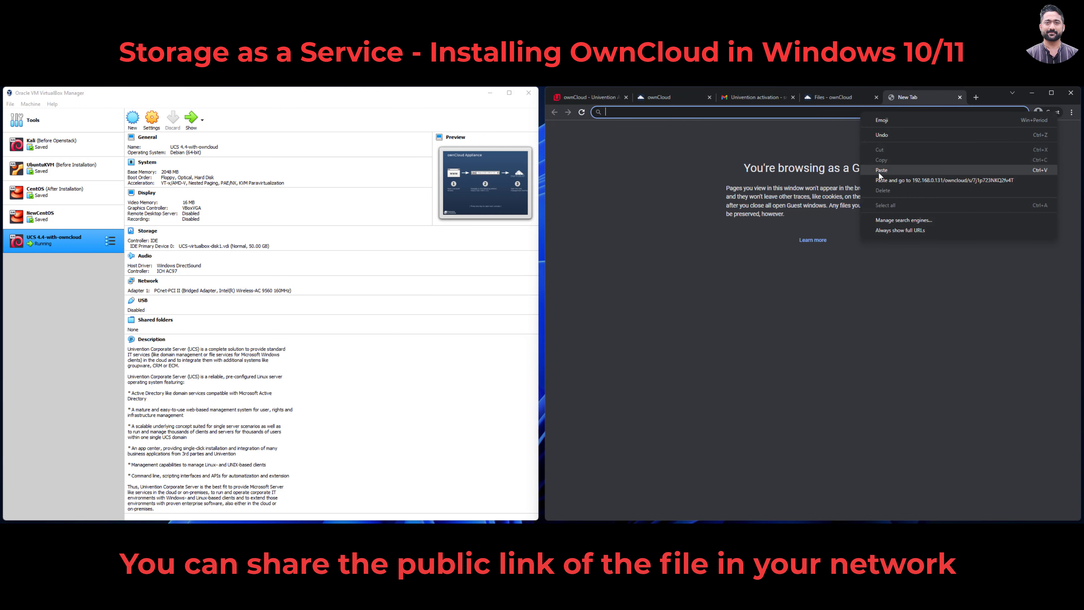
click(900, 180)
Step: Download the 144 KB bookshelf photo from the public link page and close its viewer
drag(762, 112, 640, 115)
click(926, 414)
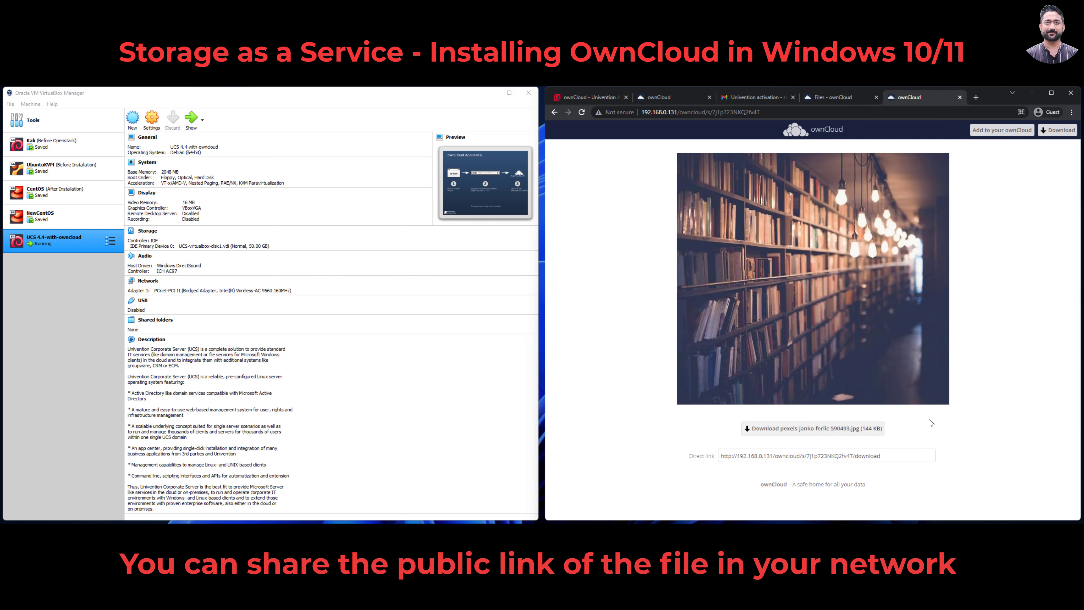
click(811, 429)
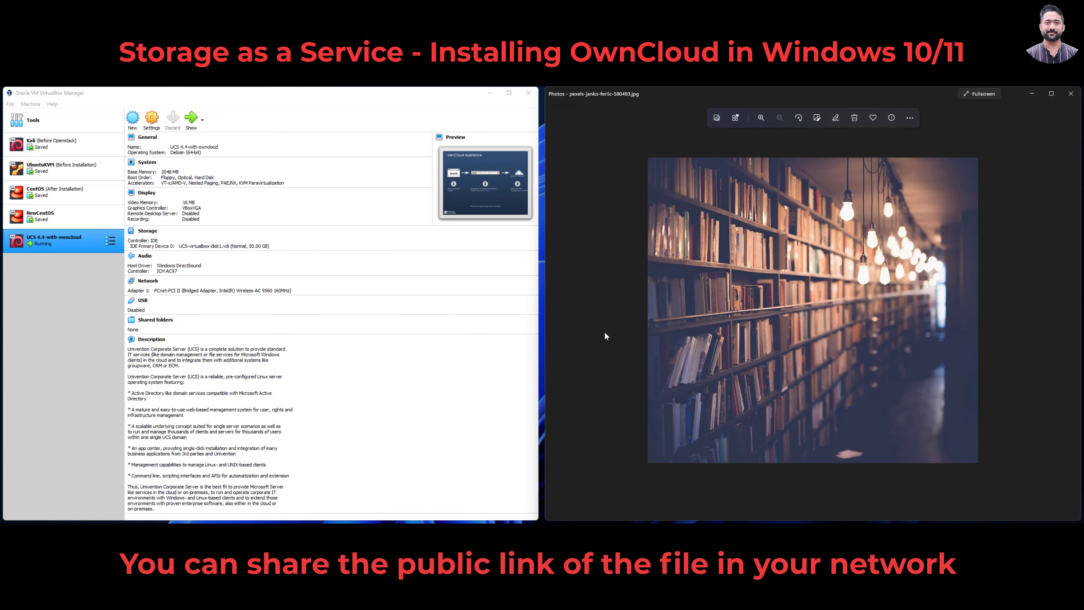
click(1071, 94)
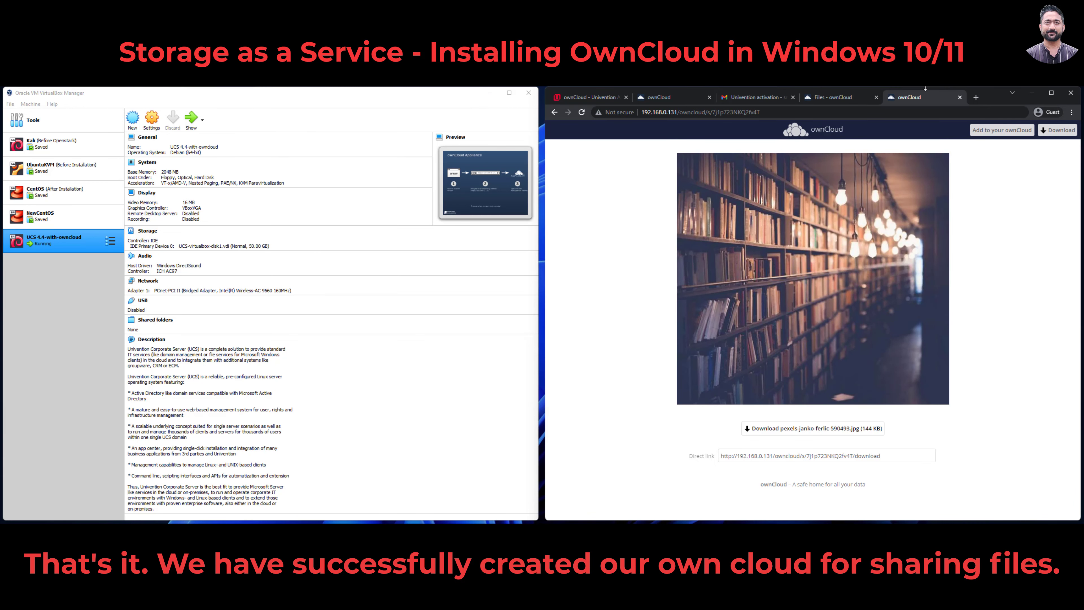
Step: Close the public link tab and confirm pexels-janko-ferlic-590493.jpg is the only file in Shared with others
click(959, 98)
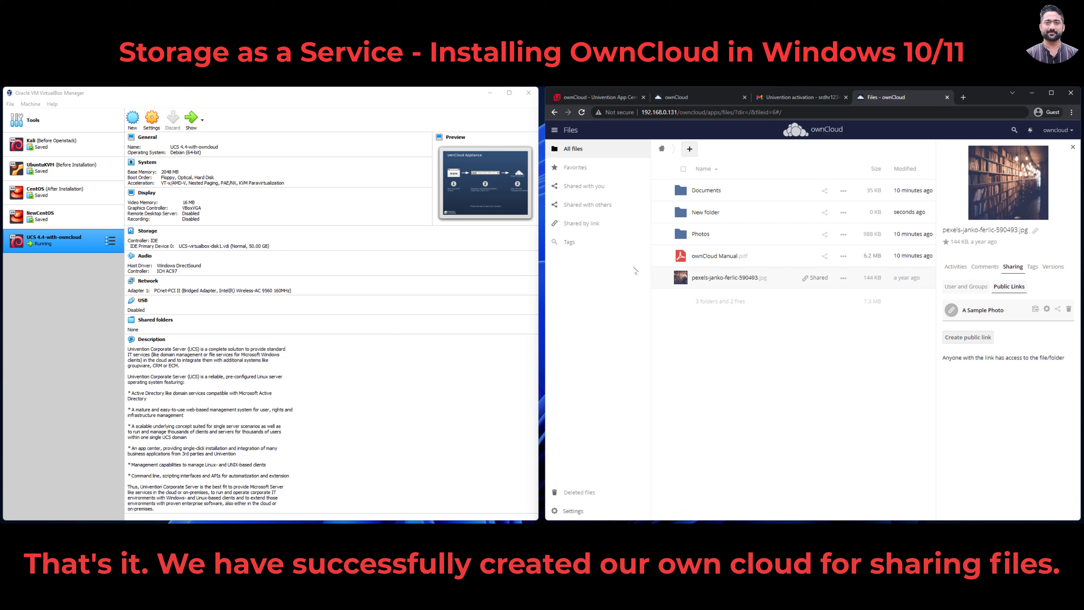
click(589, 207)
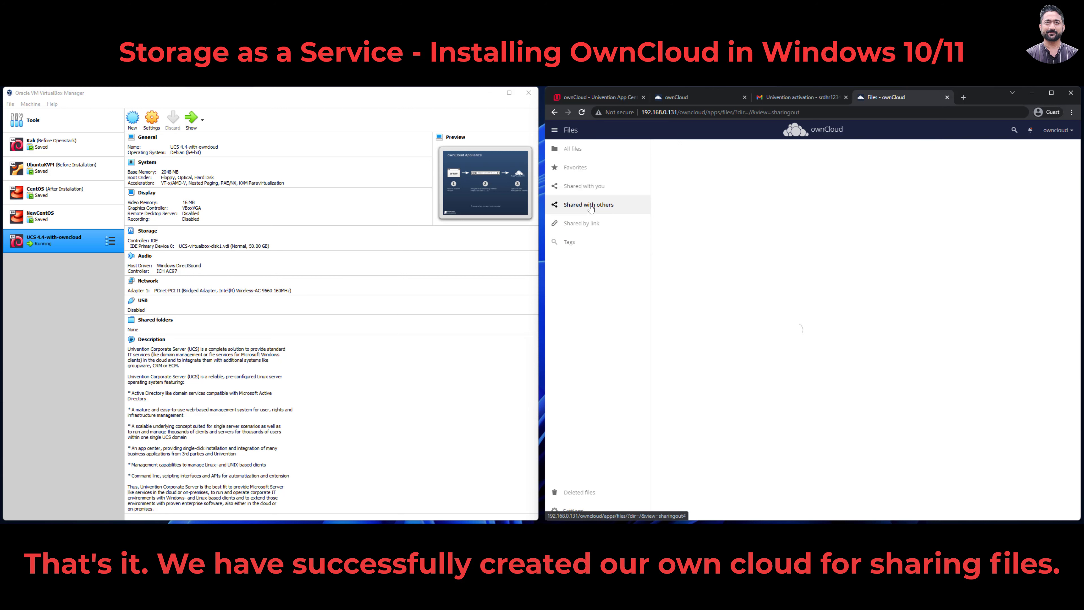
click(563, 188)
click(603, 211)
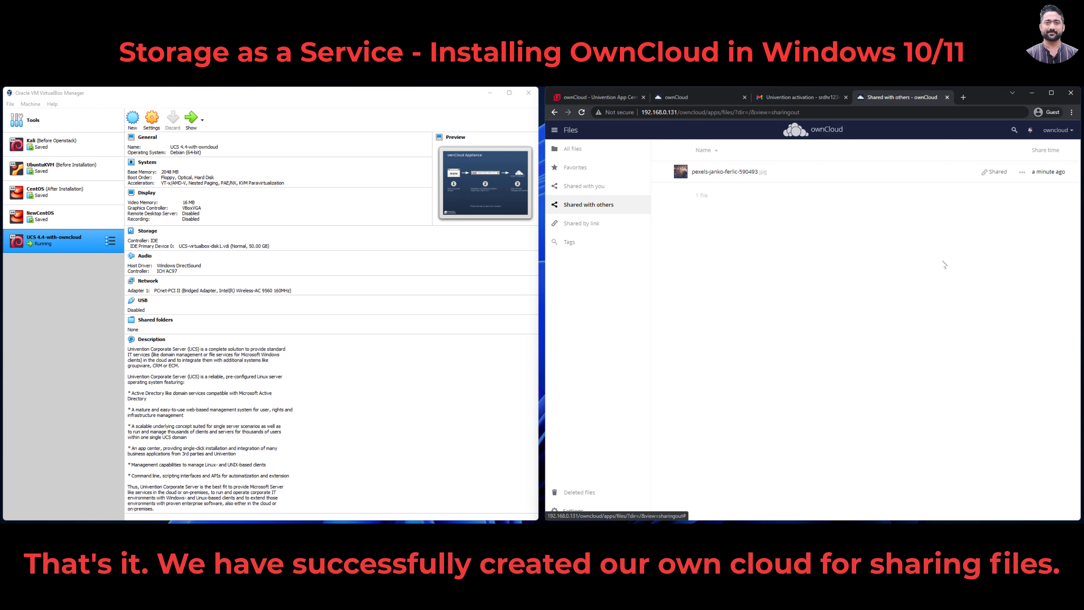